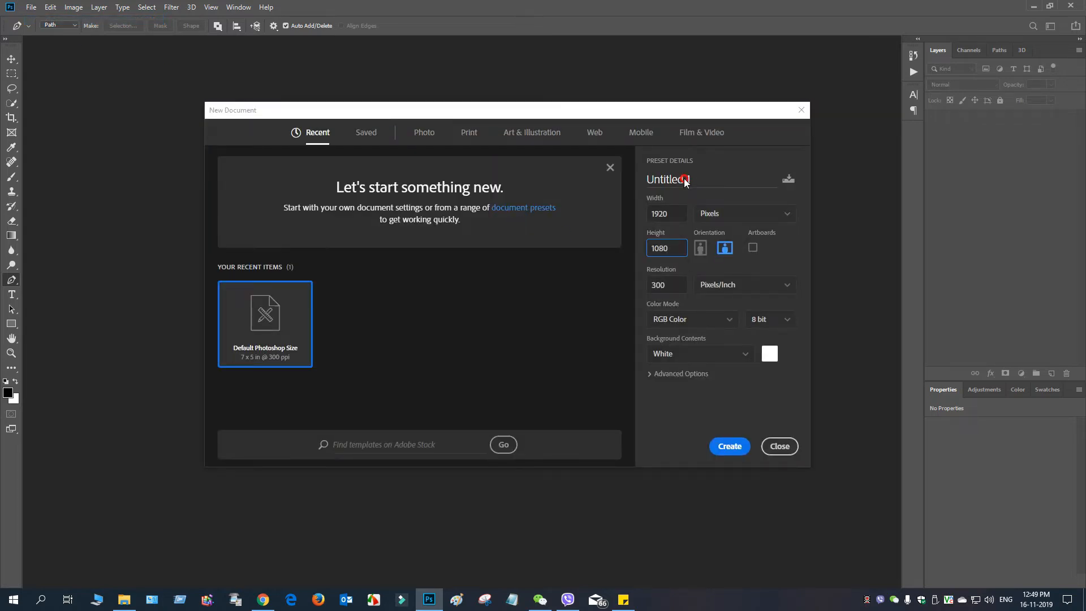
Step: Name the new 1920 x 1080 pixel, 300 ppi document Thumbnail and create it
left_click_drag(685, 180, 615, 182)
type("Thumbnail")
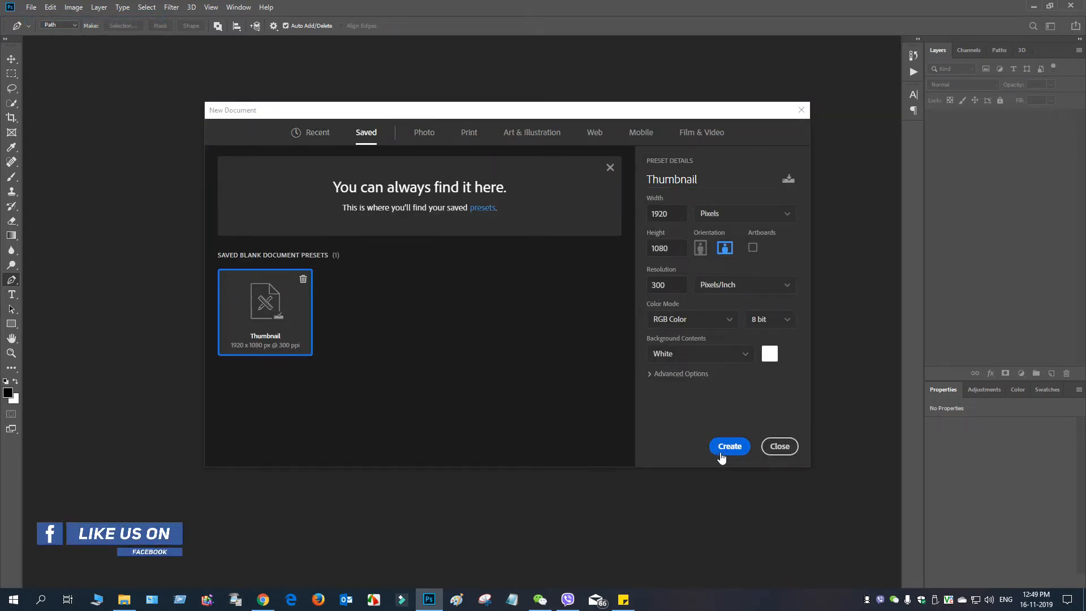
left_click(730, 447)
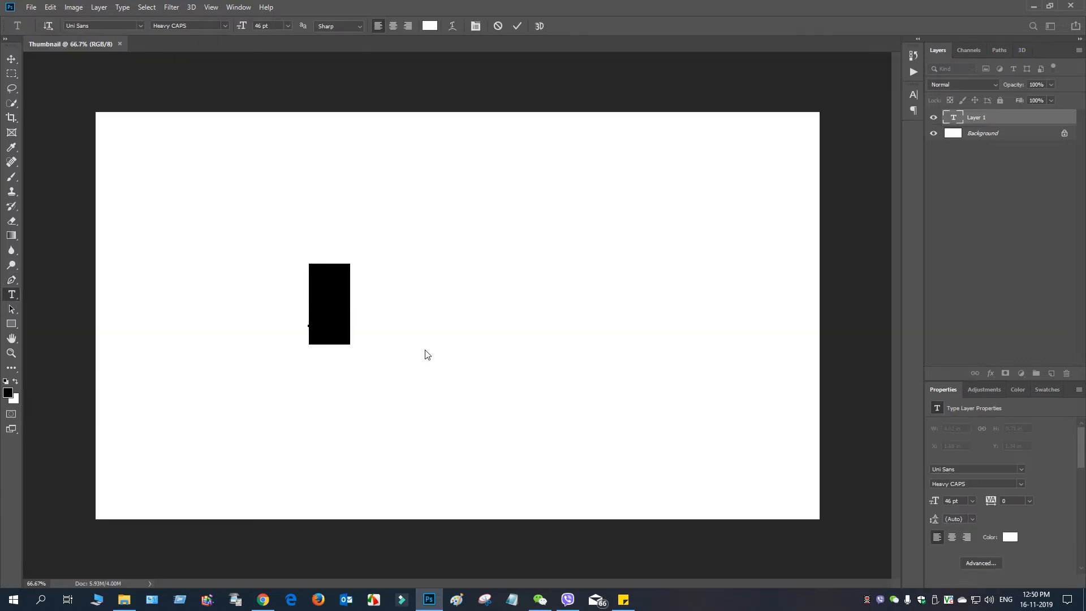
Step: Set the text color of the letter S to black (000000)
left_click(431, 27)
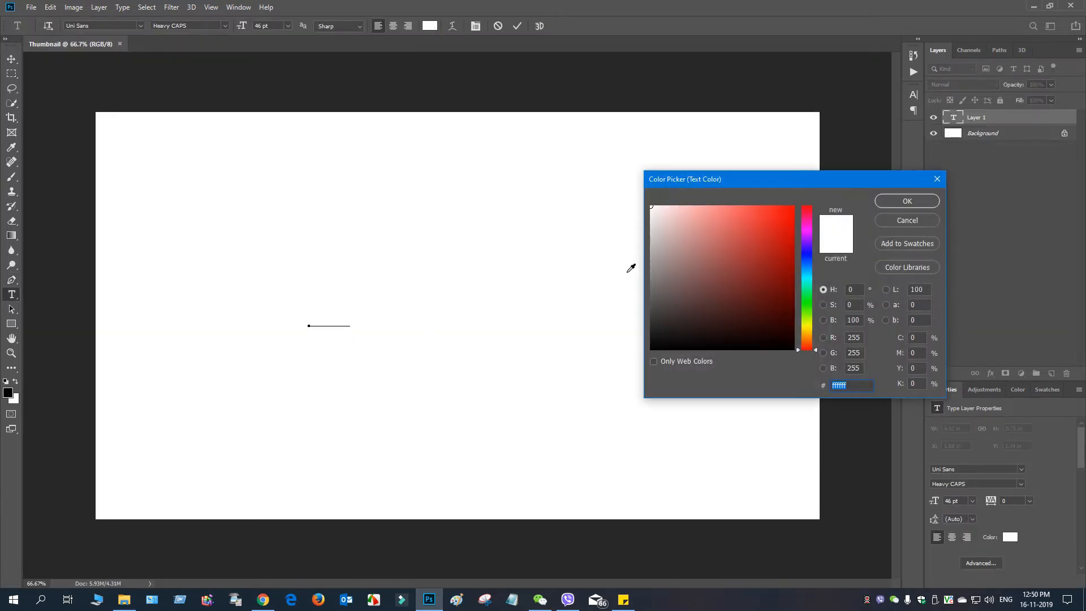
type("000000")
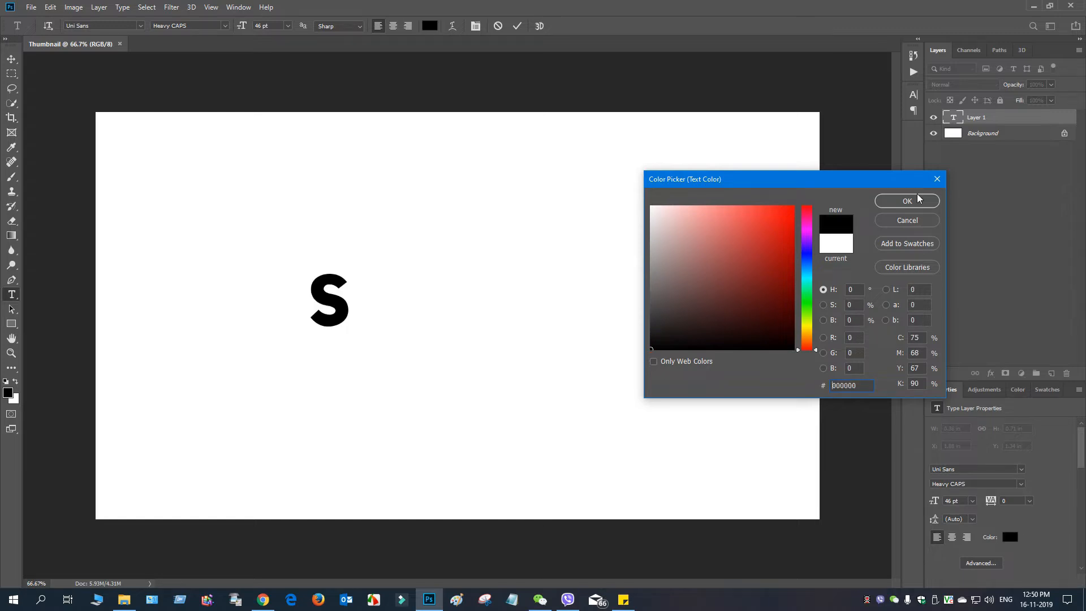
left_click(917, 199)
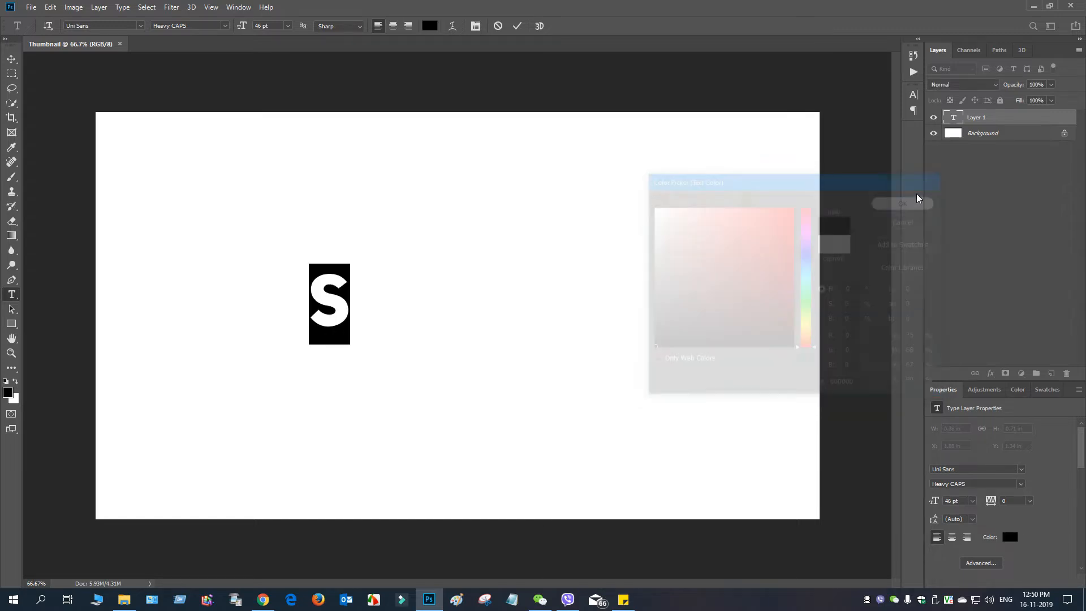
Step: Change the font of the letter S to Gloucester MT Extra Condensed
left_click(142, 26)
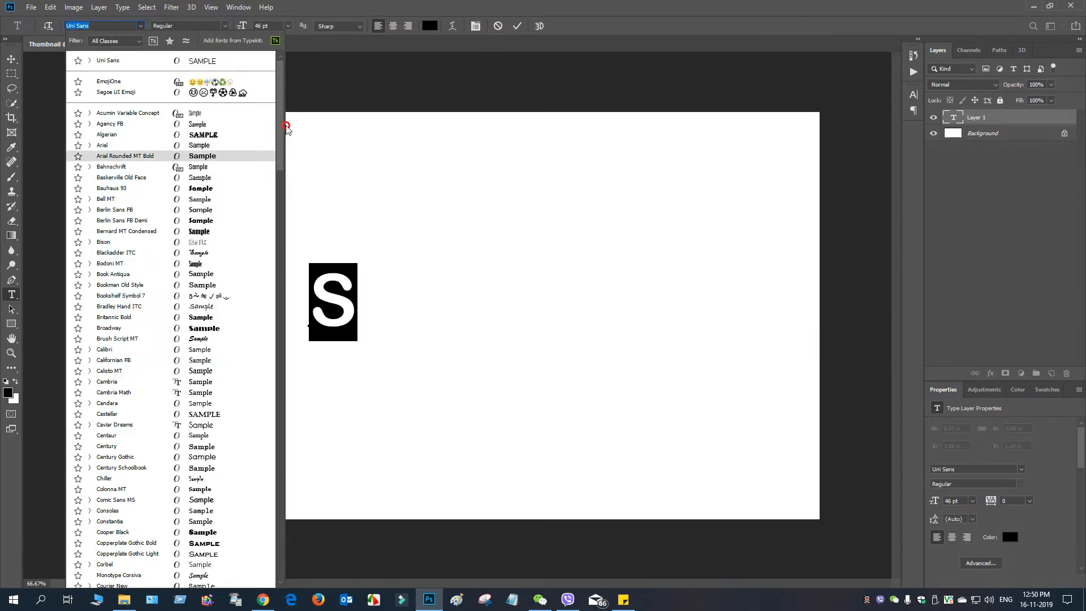
scroll(287, 170, "down", 3)
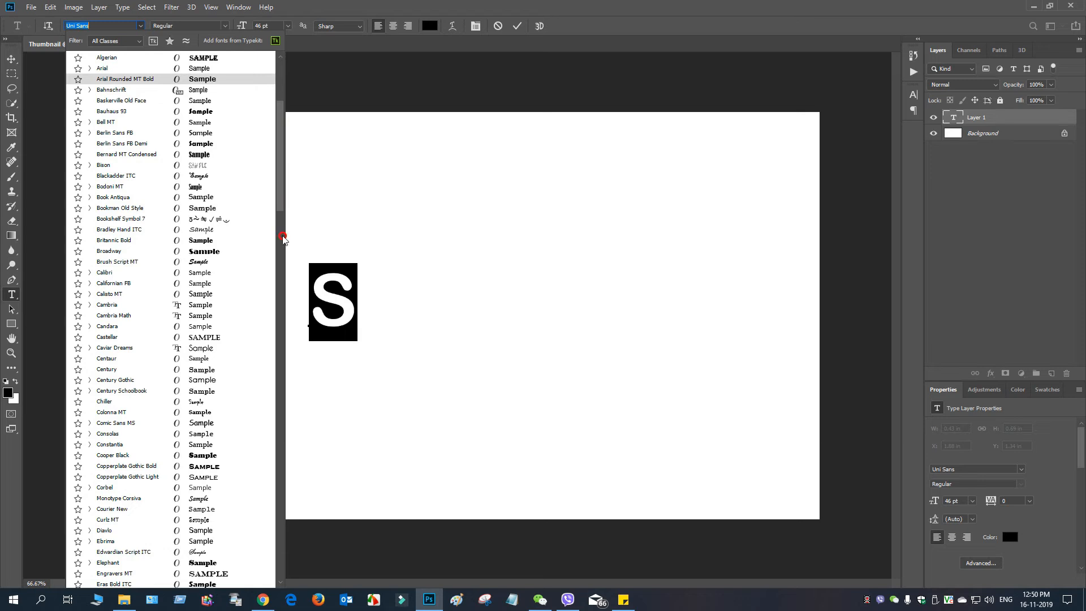
scroll(273, 260, "down", 5)
scroll(279, 283, "down", 15)
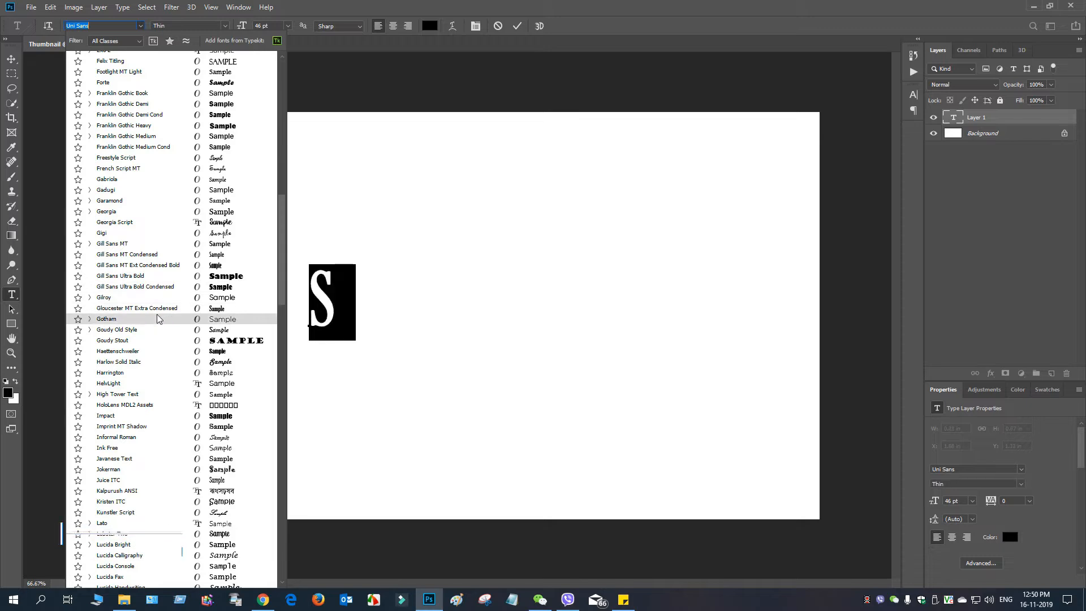
left_click(156, 310)
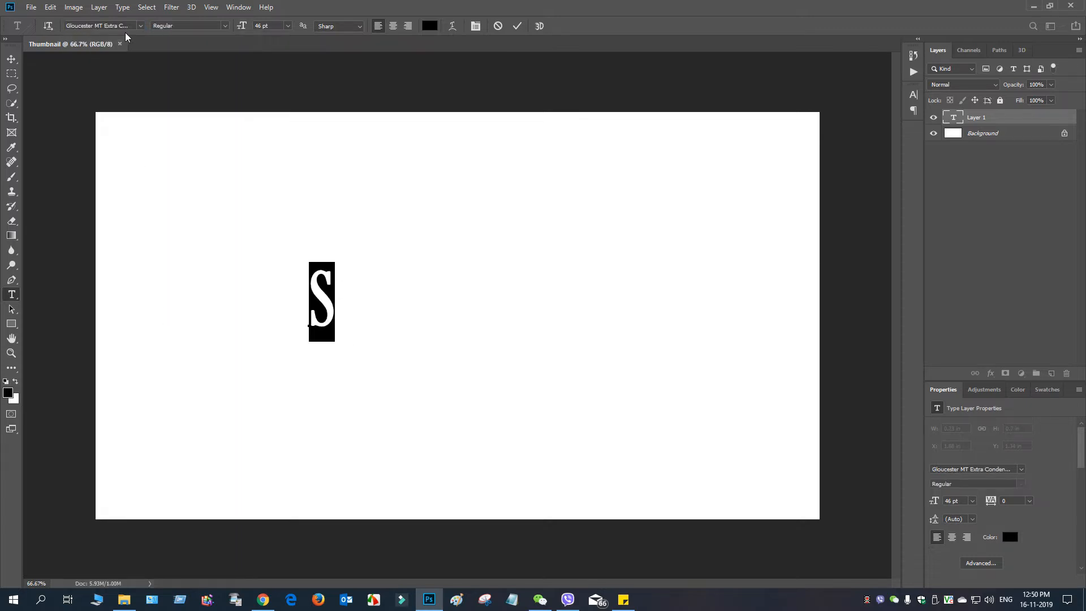
Step: Set the font of the letter S to Gotham
left_click(139, 27)
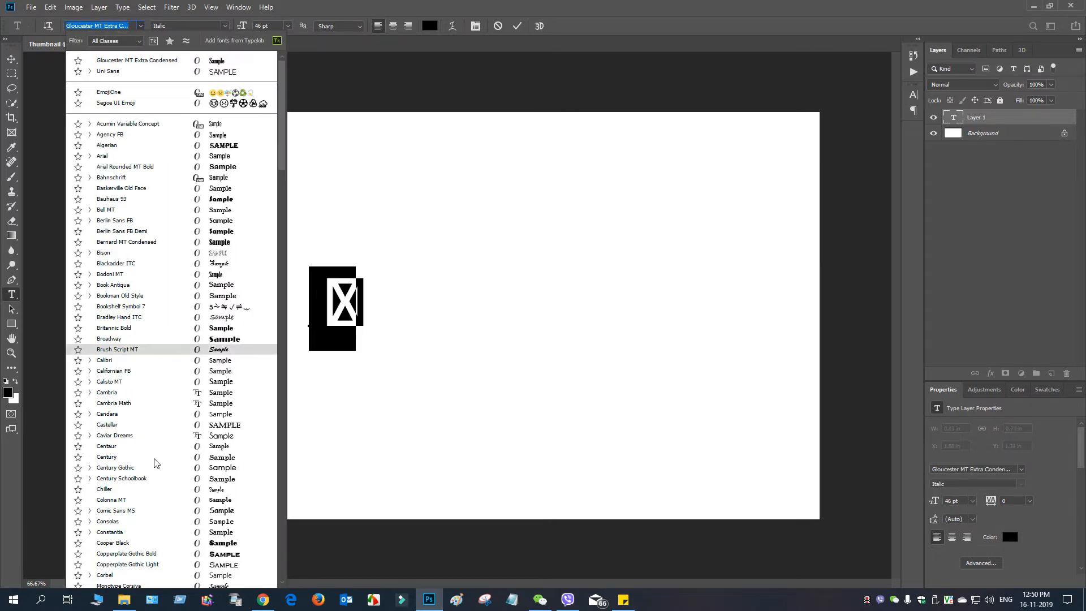
scroll(157, 463, "down", 3)
scroll(158, 464, "down", 7)
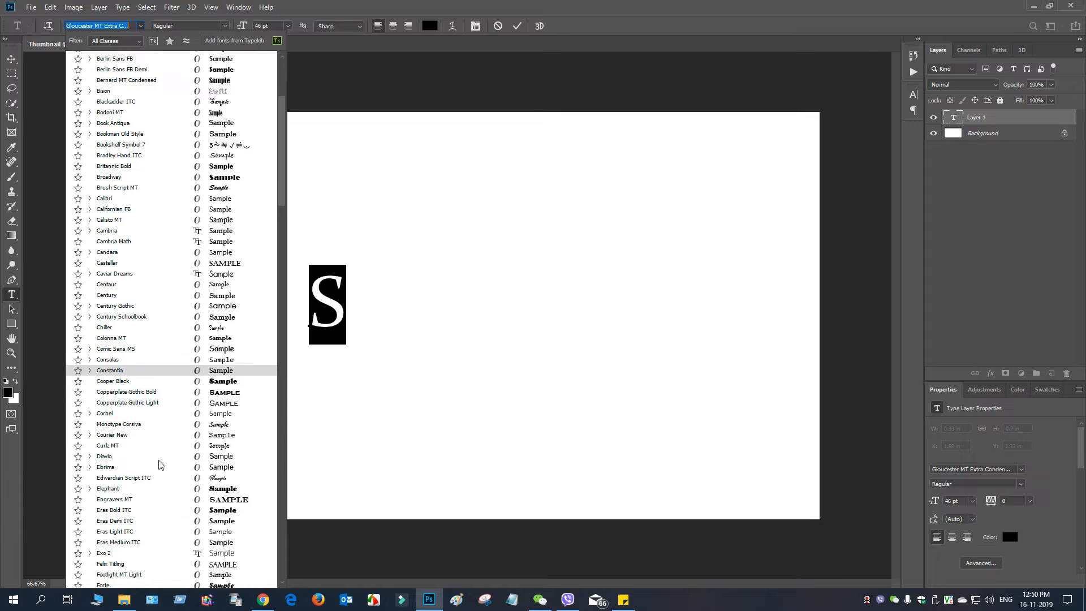
scroll(153, 509, "down", 3)
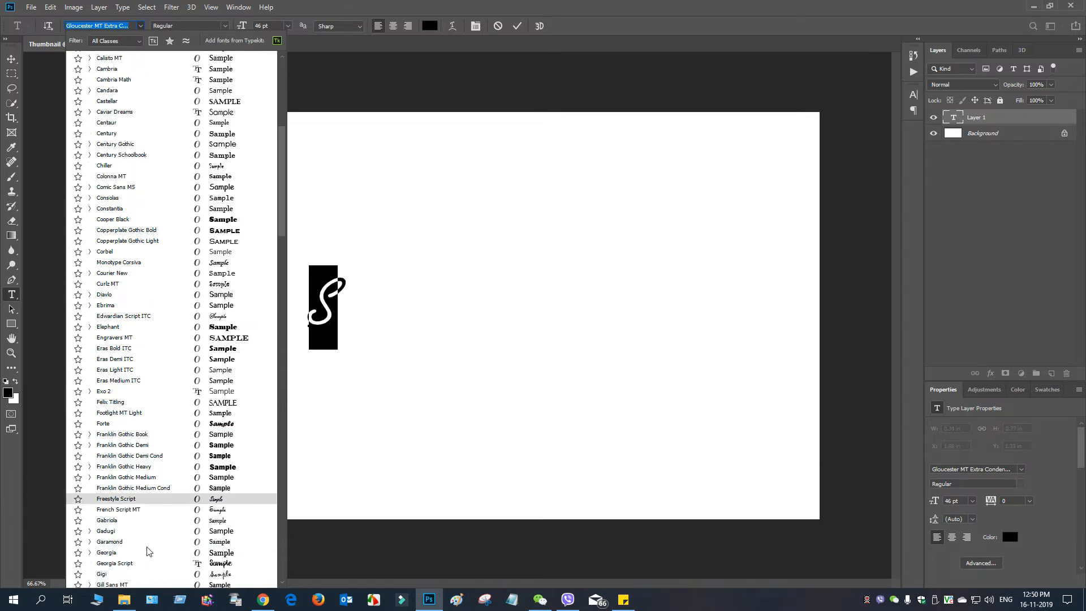
scroll(138, 554, "down", 3)
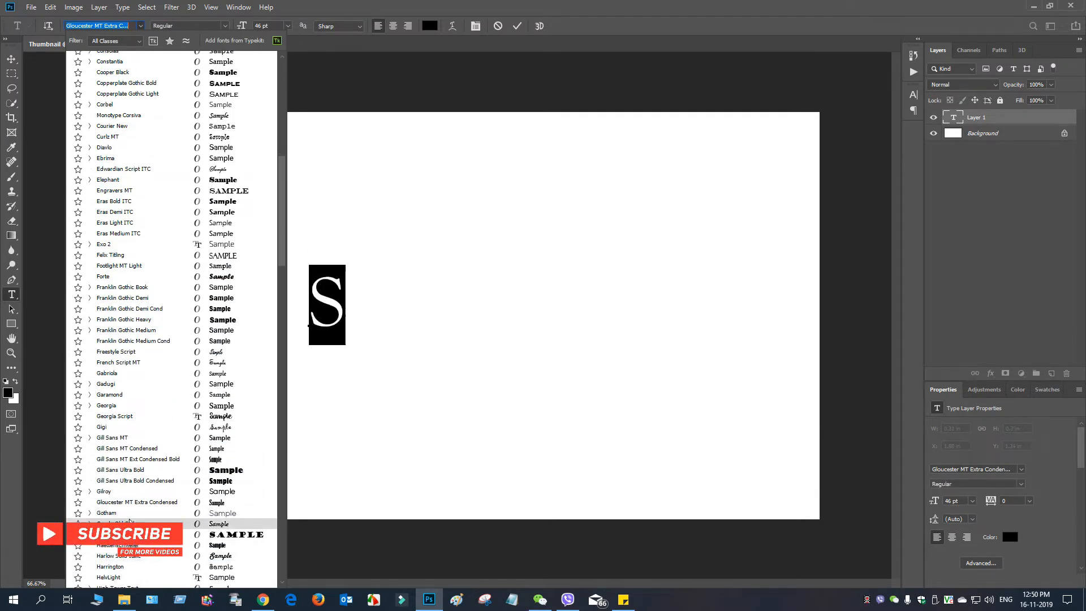
left_click(130, 516)
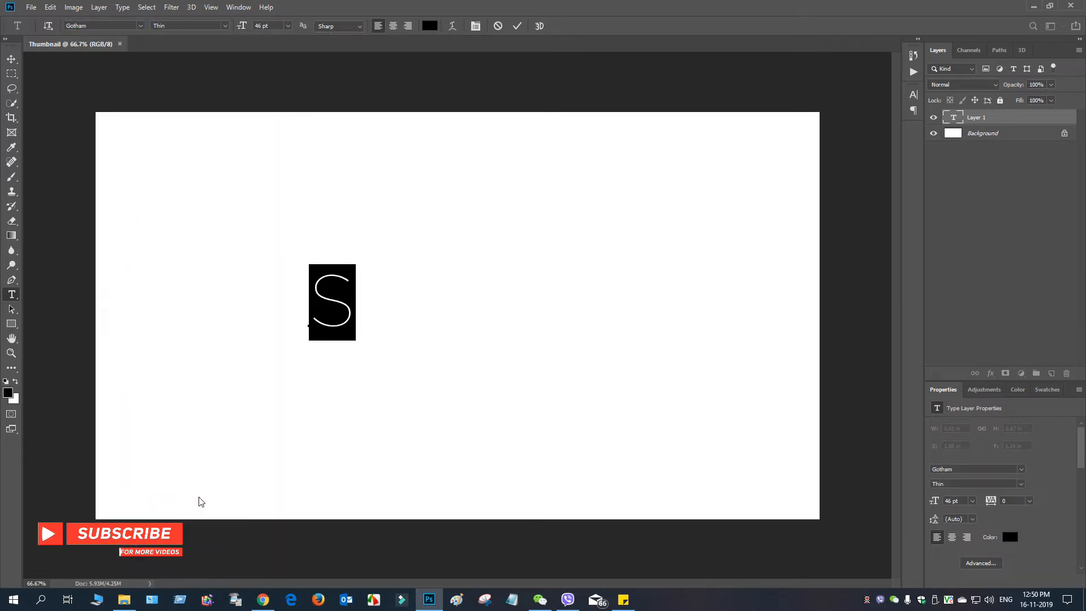
Step: Try the Ultra and Bold styles on the letter S, then settle on the Black style
left_click(220, 28)
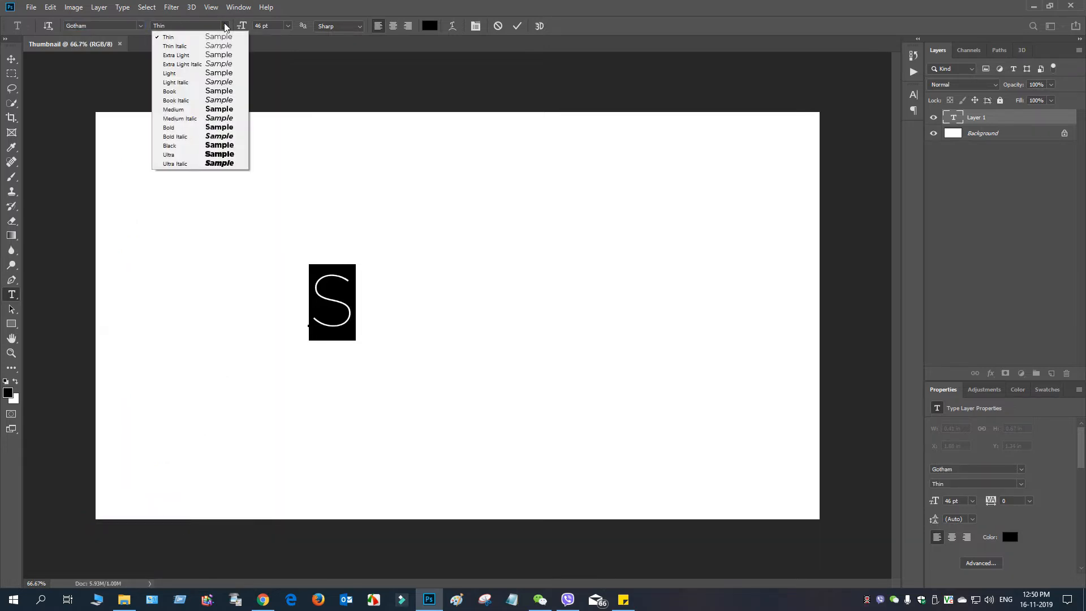
left_click(204, 155)
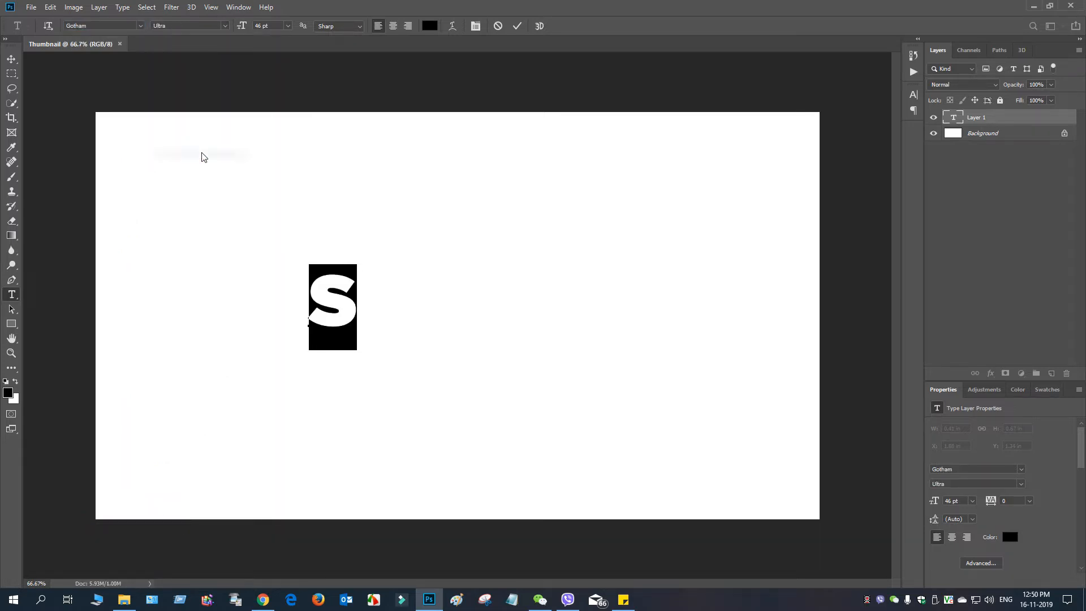
left_click(222, 28)
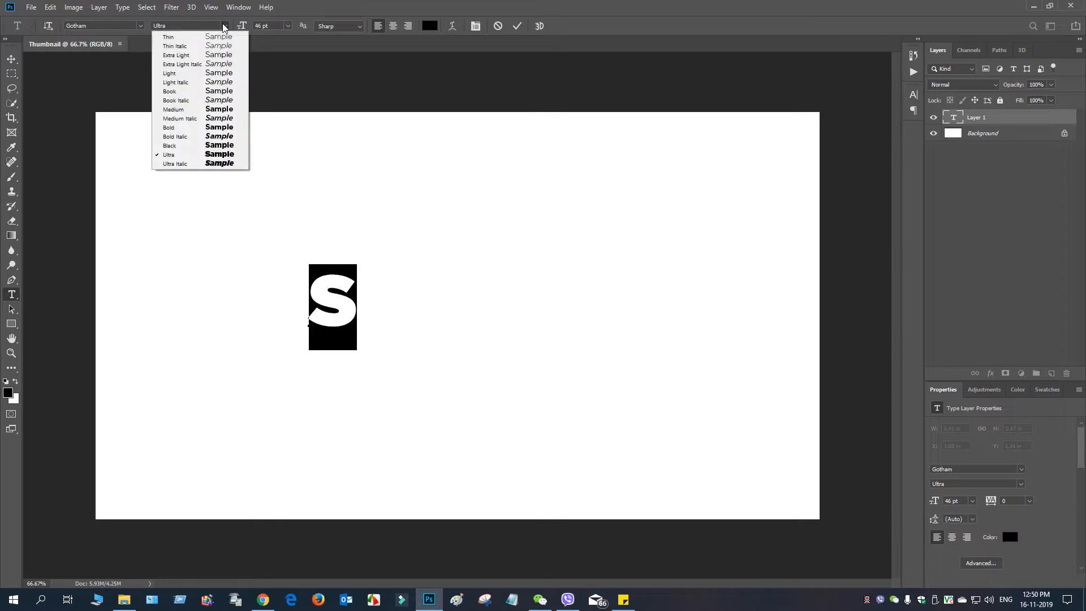
left_click(195, 129)
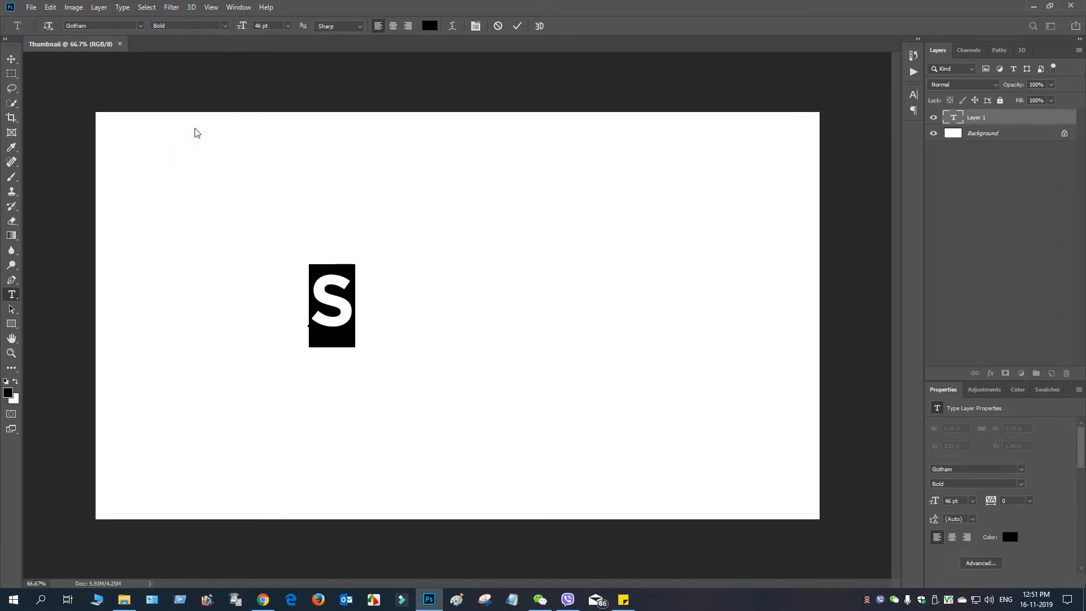
left_click(225, 26)
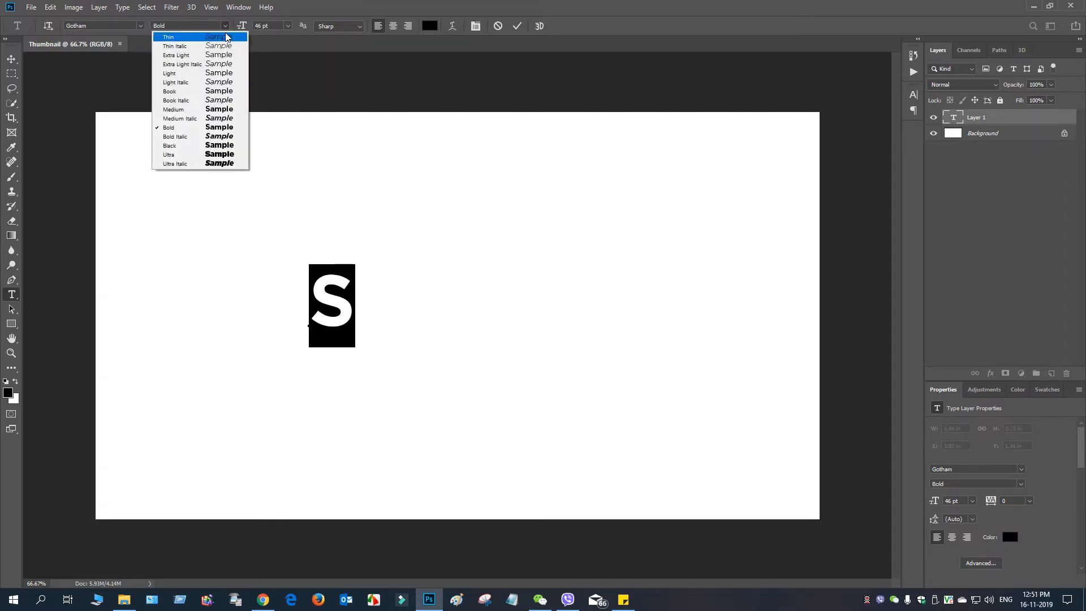
left_click(204, 147)
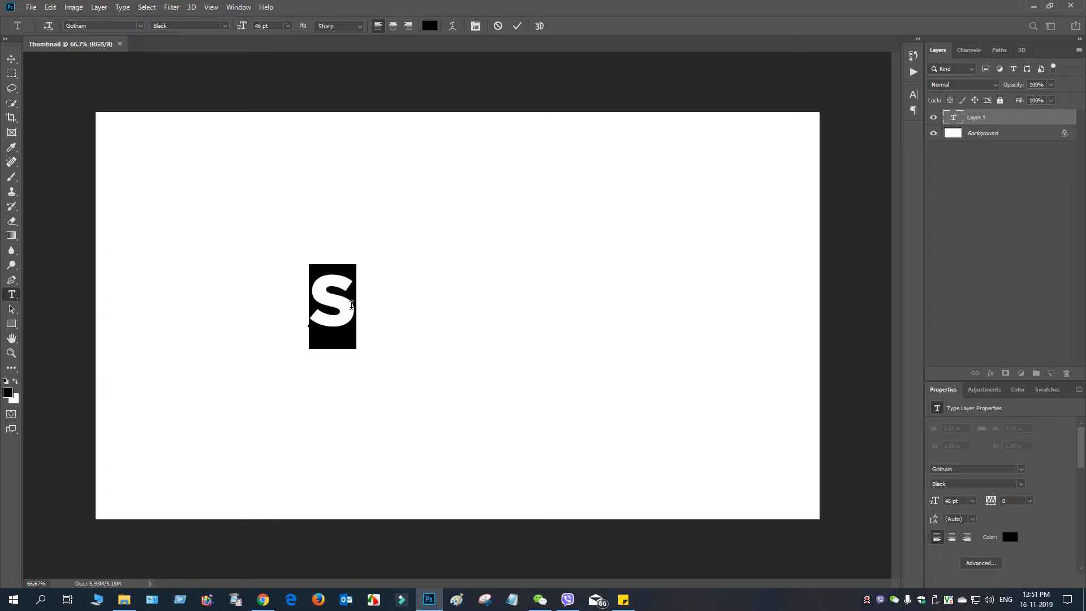
Step: Enlarge the letter S to 177 pt, move it toward the middle of the canvas and commit the text
left_click_drag(241, 28, 317, 25)
left_click_drag(518, 336, 529, 408)
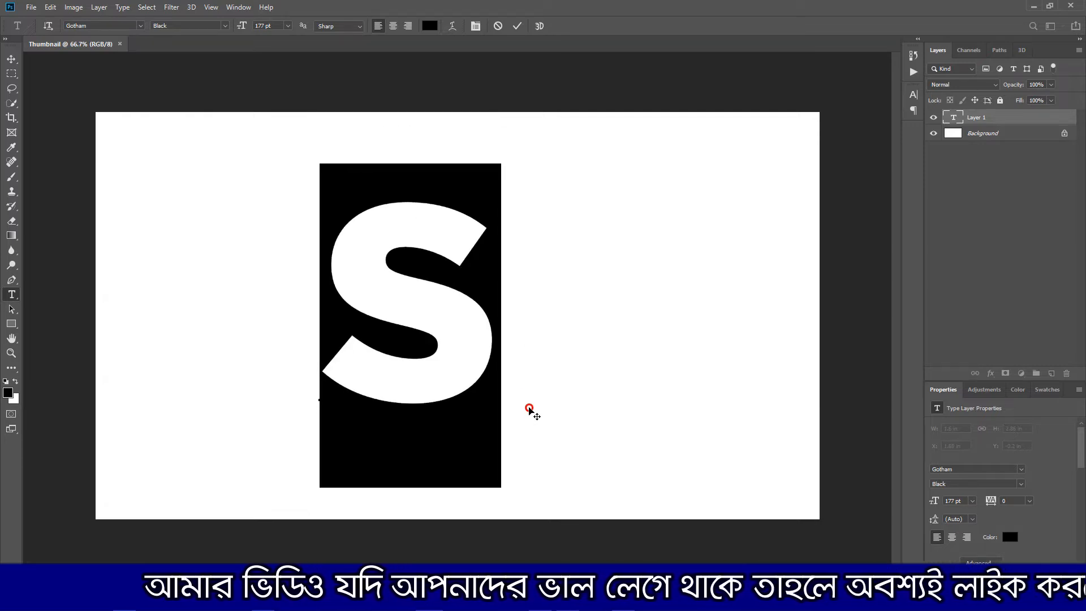
left_click(517, 26)
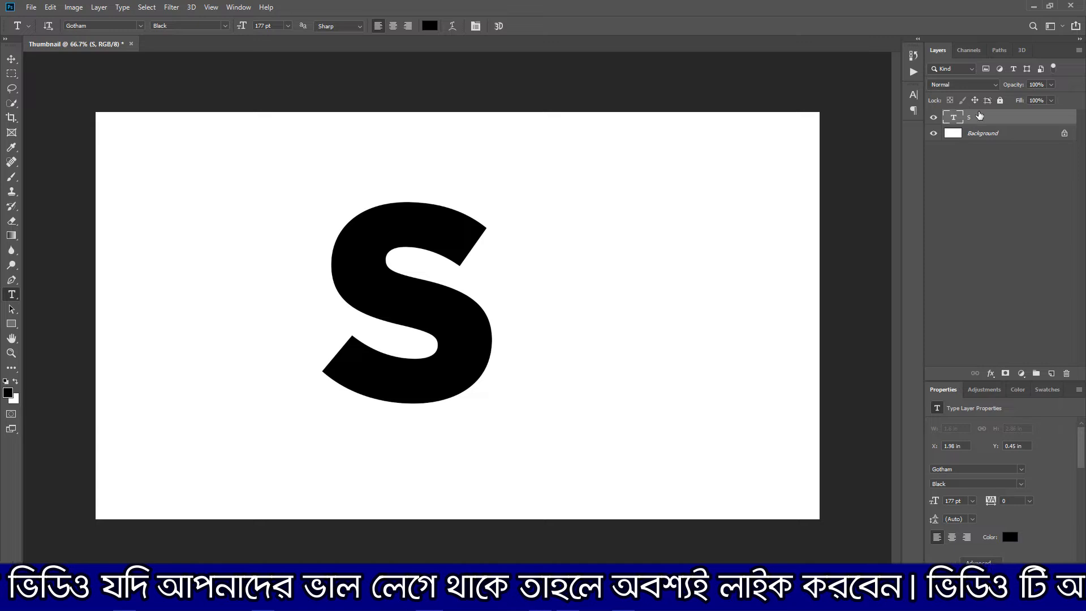
Step: Align the S text layer with the Background layer so it is centered horizontally and vertically on the canvas
left_click(1010, 136)
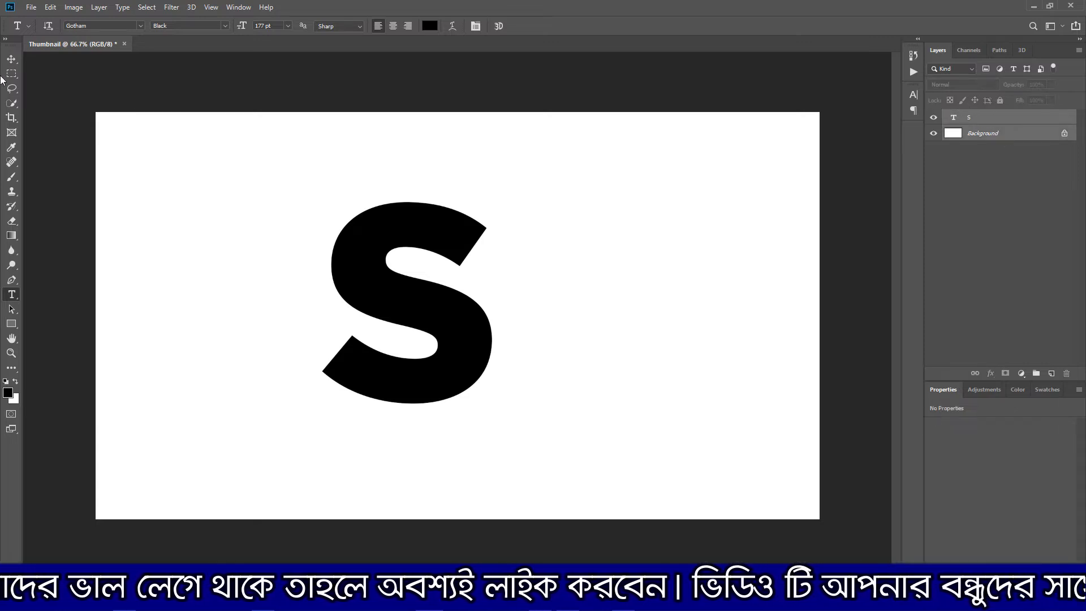
left_click(11, 59)
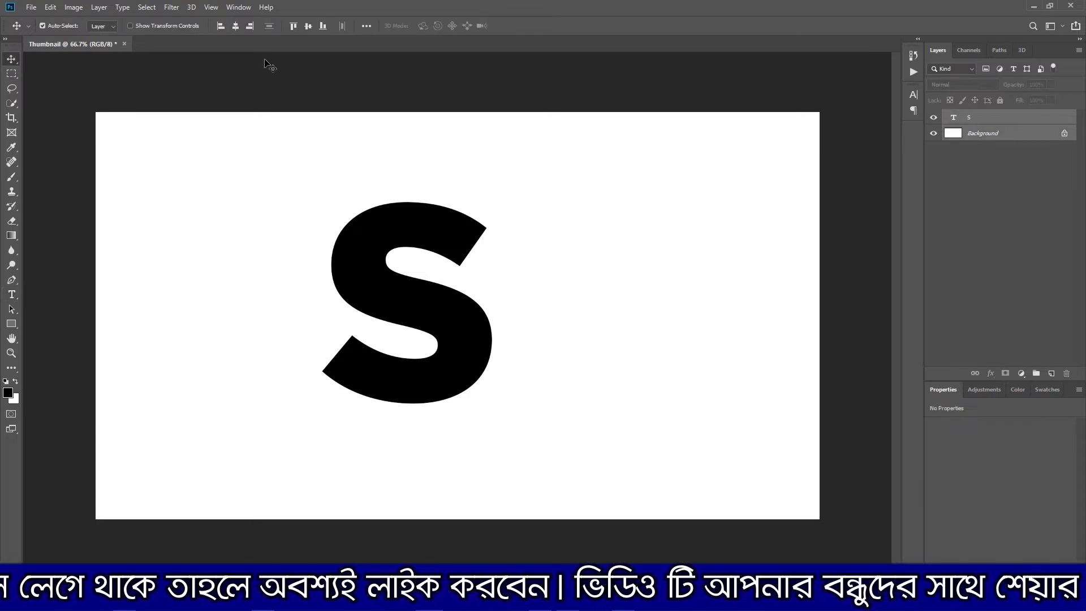
left_click(237, 26)
left_click(309, 26)
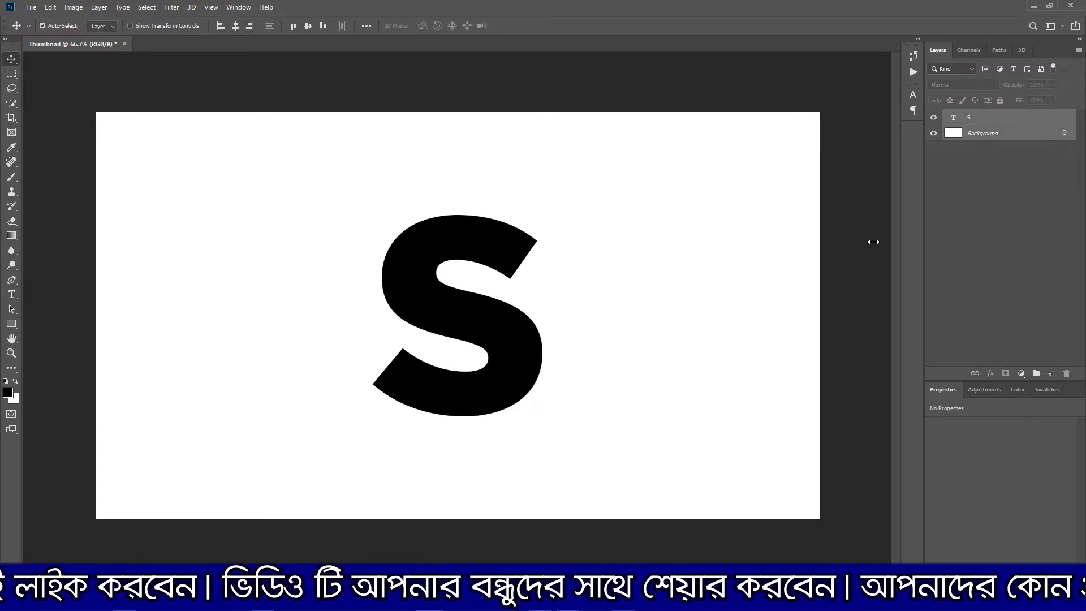
Step: Convert the S layer to a smart object and round its corners with a Median filter of 21 pixels radius
right_click(1023, 117)
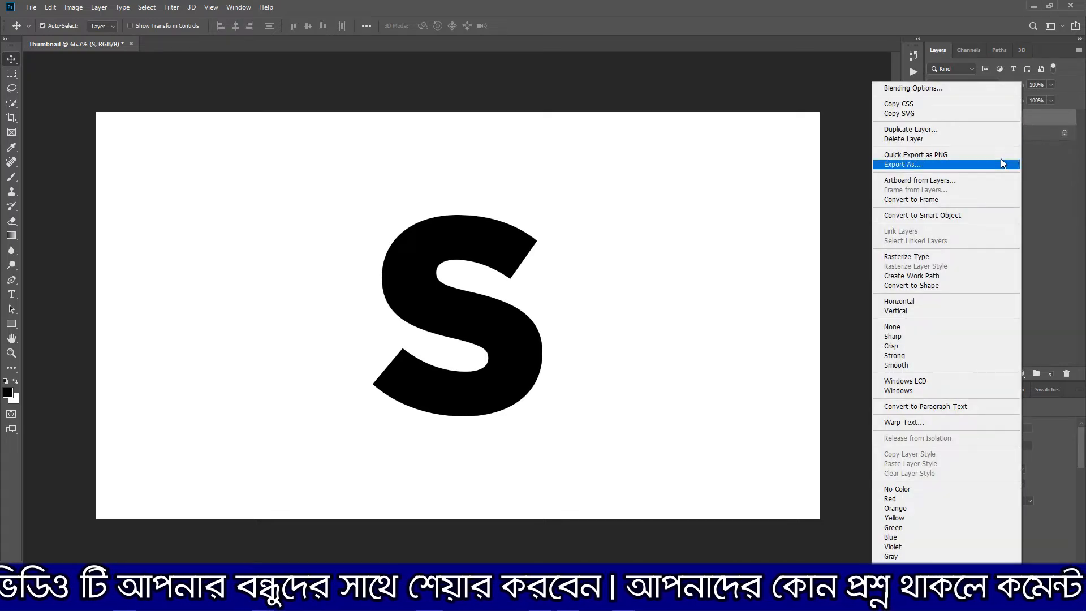
left_click(948, 216)
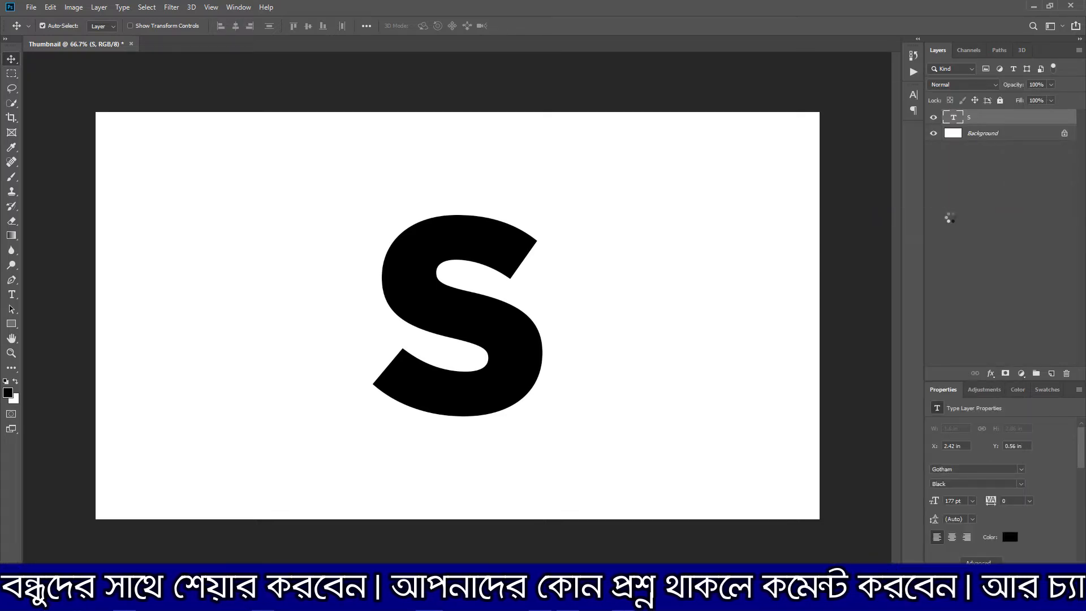
left_click(168, 8)
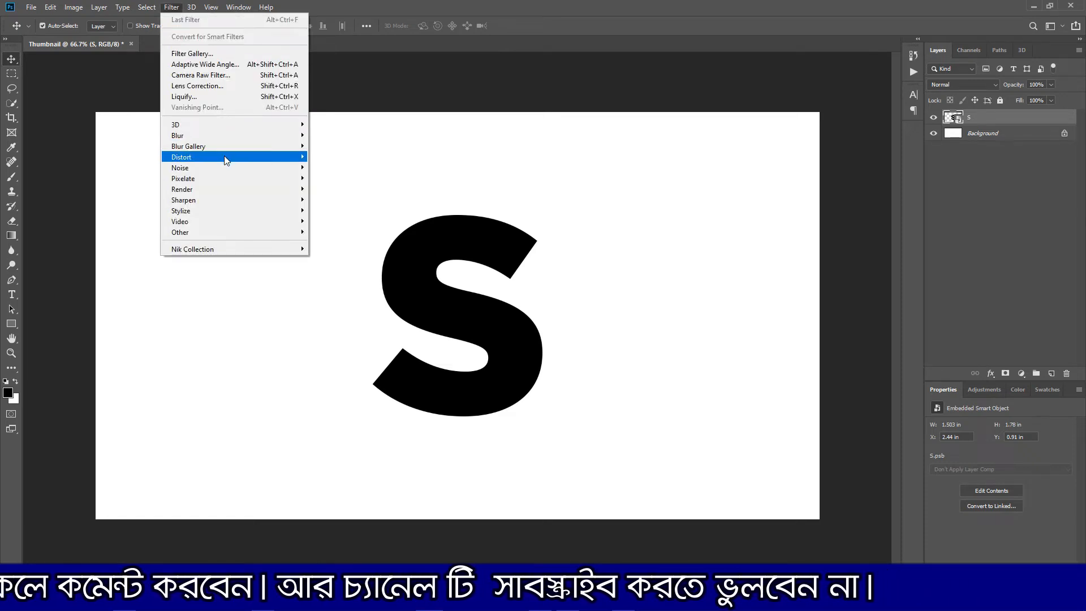
mouse_move(230, 164)
left_click(331, 200)
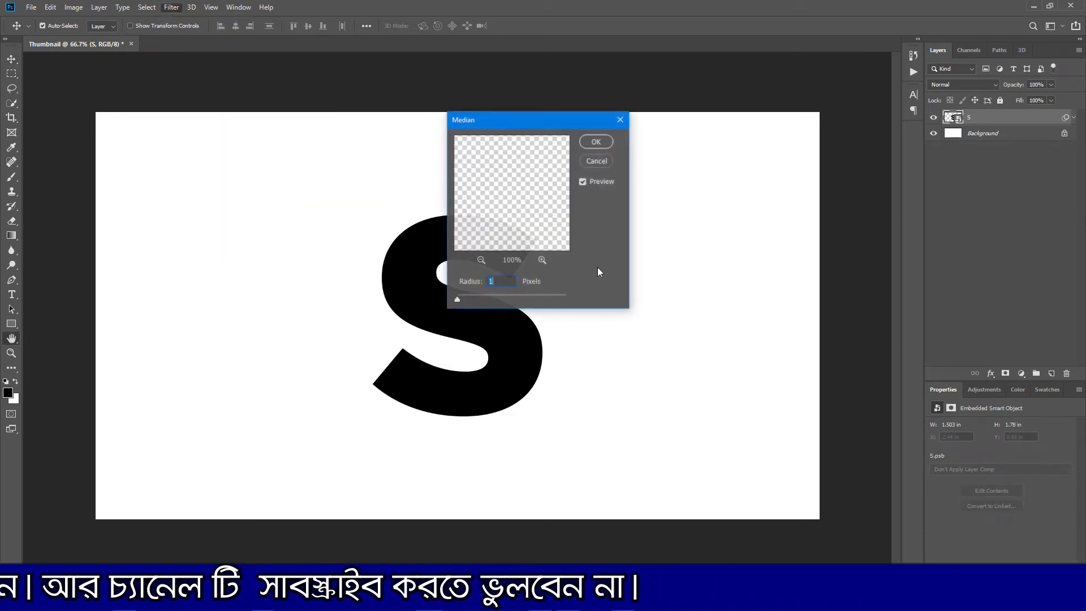
left_click_drag(533, 120, 673, 115)
left_click_drag(652, 219, 733, 232)
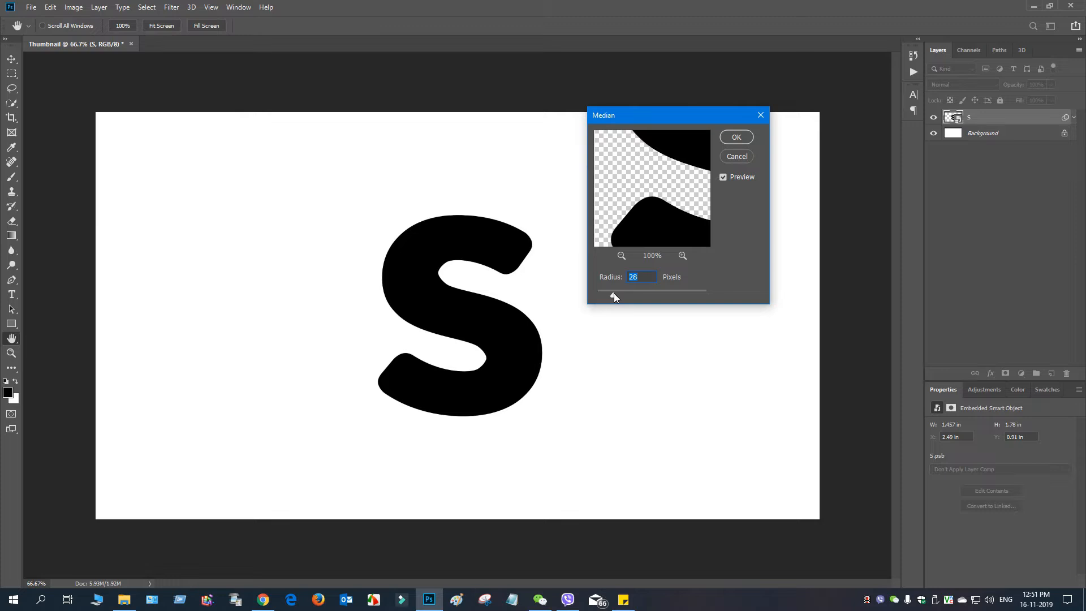
left_click_drag(613, 293, 610, 293)
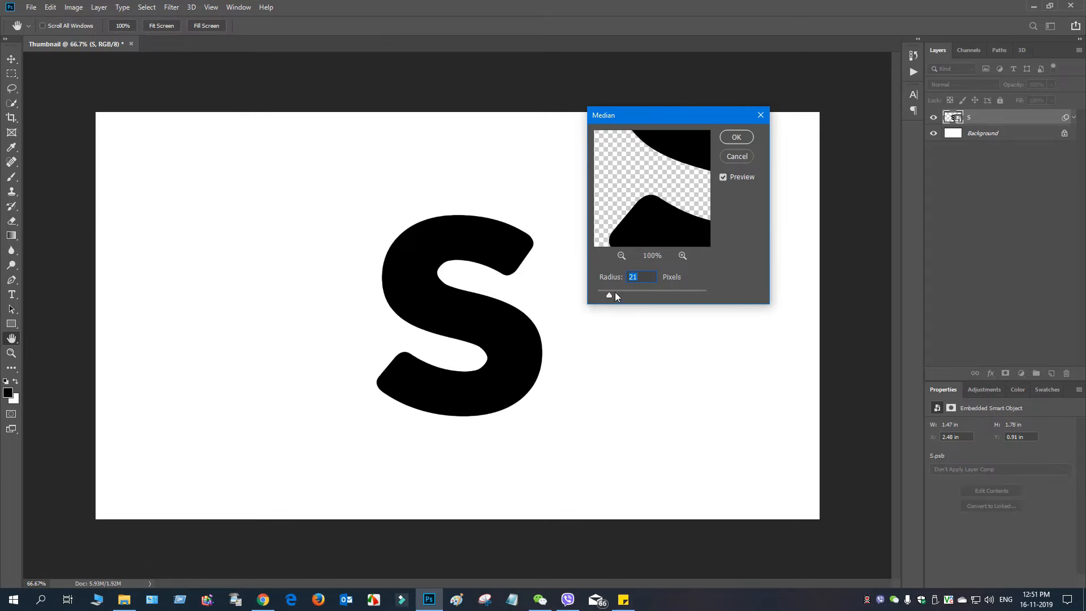
left_click(736, 137)
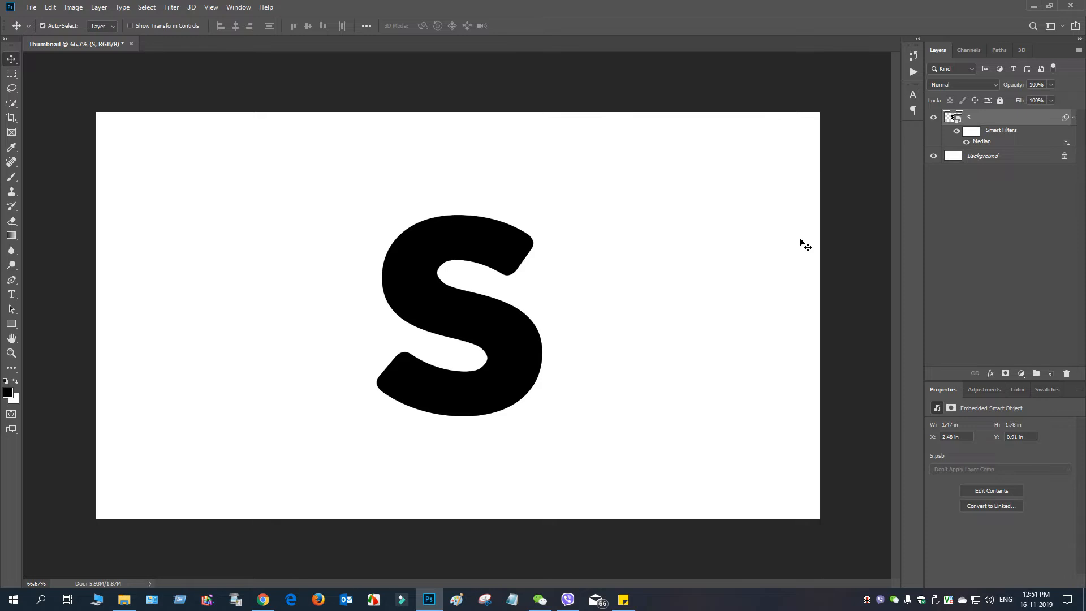
Step: Place the meadow-253616_1920 grass image as an embedded file on the canvas and commit it at its default size
left_click(32, 6)
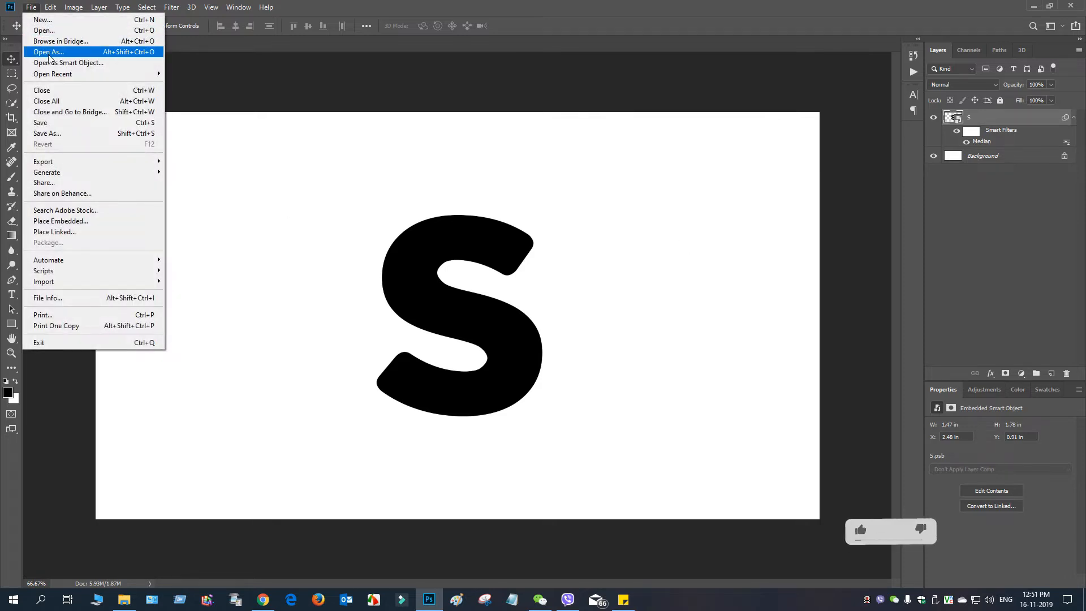
left_click(83, 226)
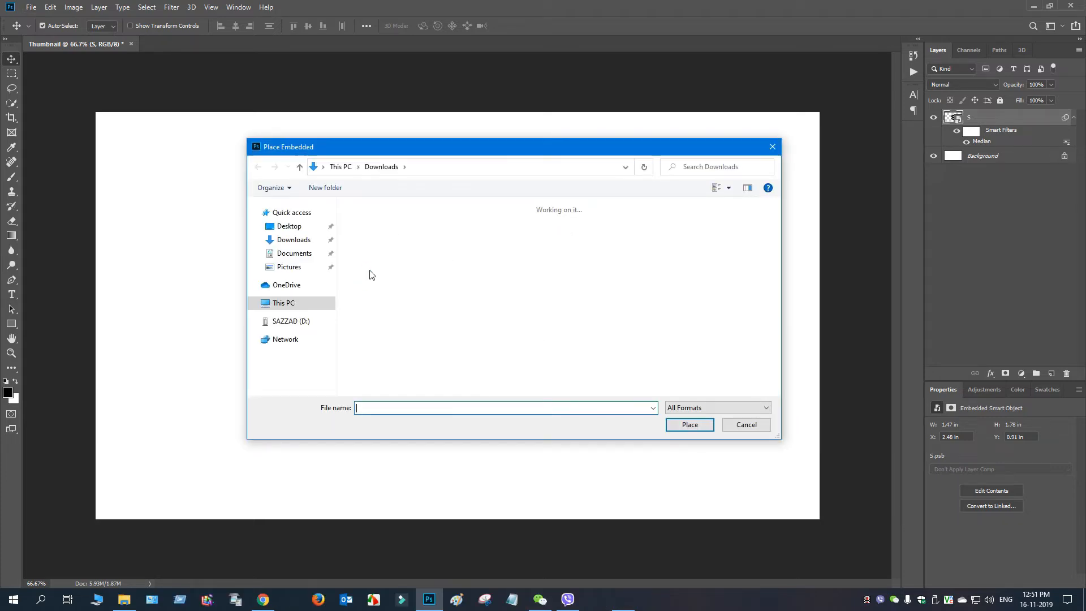
left_click(292, 243)
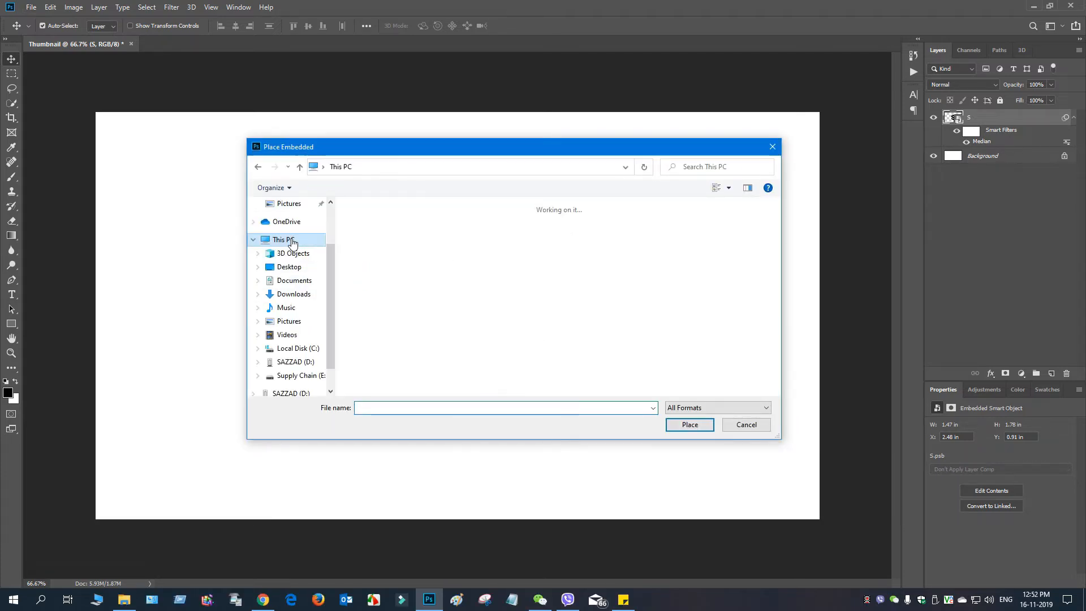
left_click(276, 293)
left_click(414, 235)
double_click(414, 236)
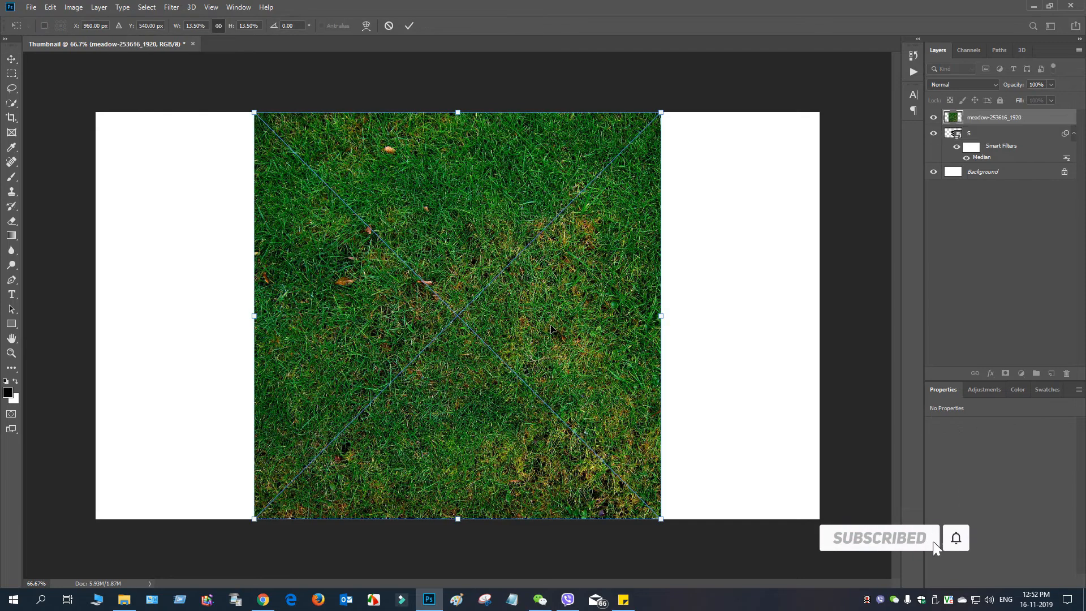
left_click(409, 26)
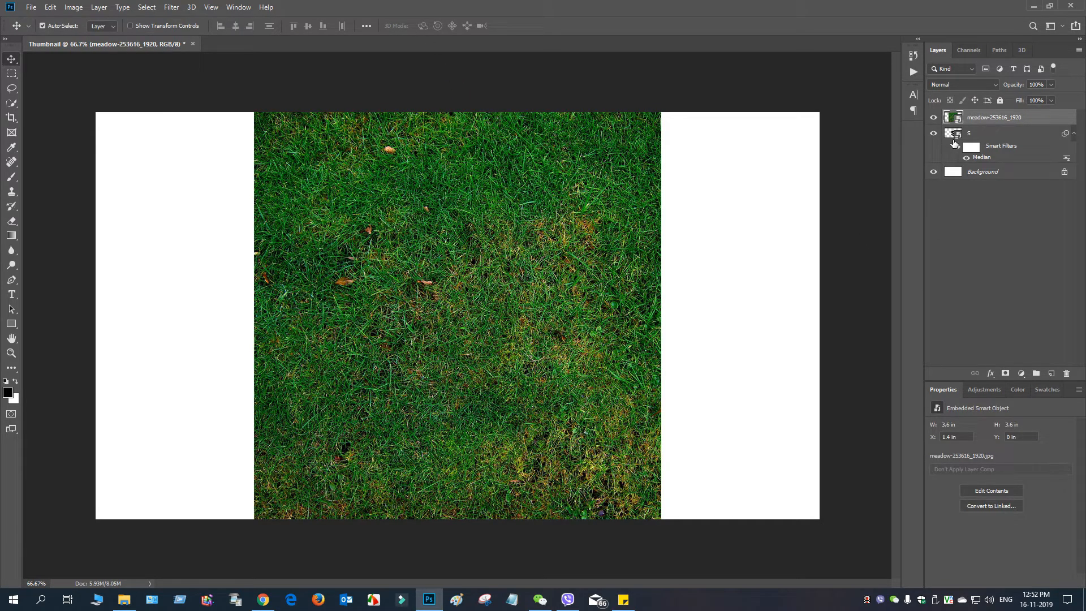
Step: Load the S layer's outline as a selection and use it as a layer mask on the grass layer, undoing the mistaken vector mask
left_click(953, 133, "ctrl")
left_click(1005, 374)
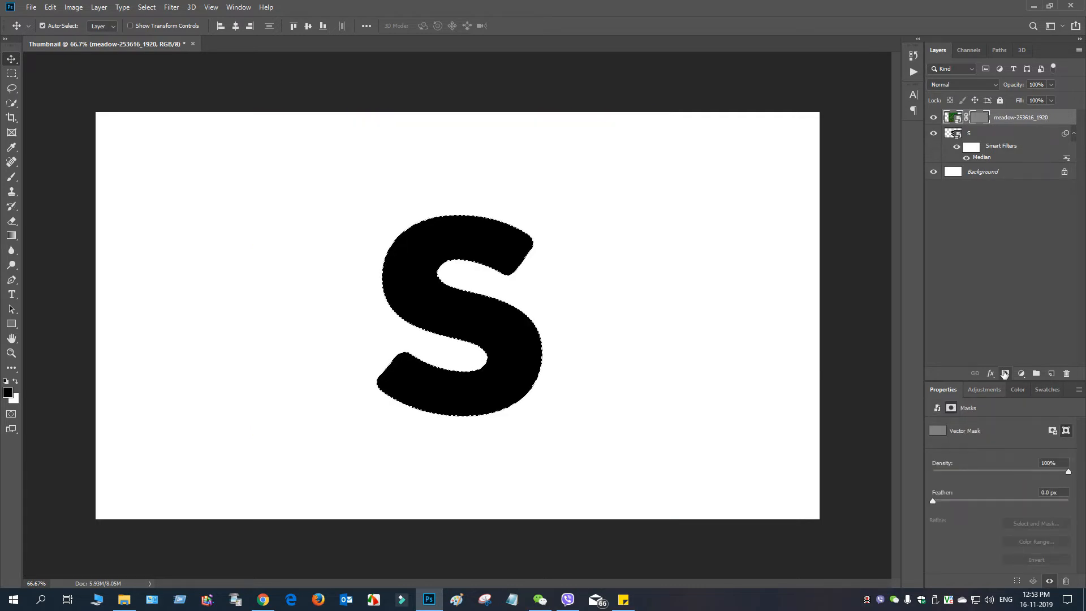
key("ctrl+z")
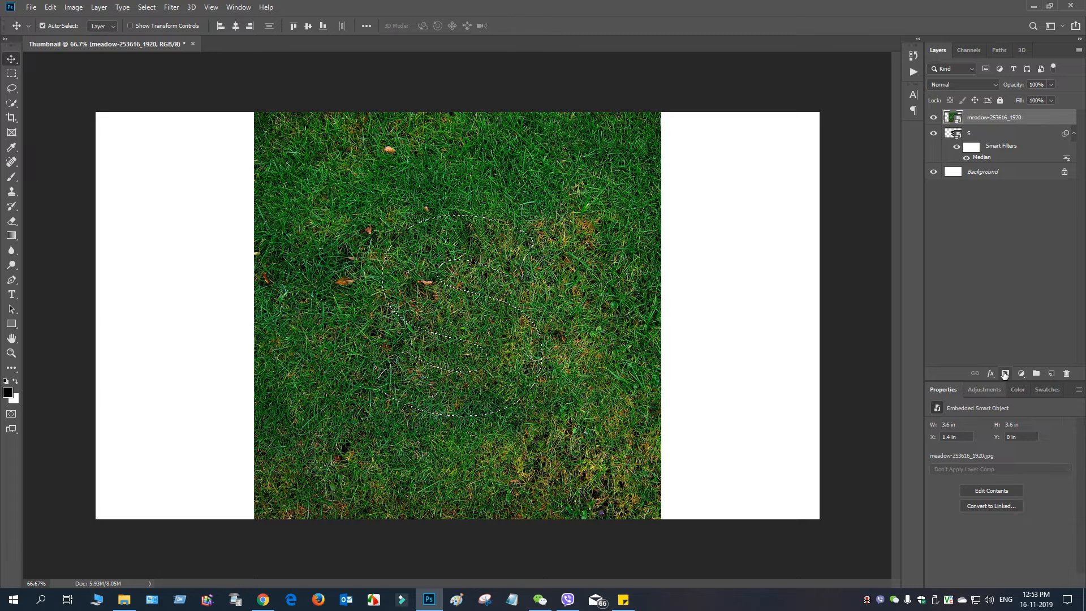
left_click(1005, 374)
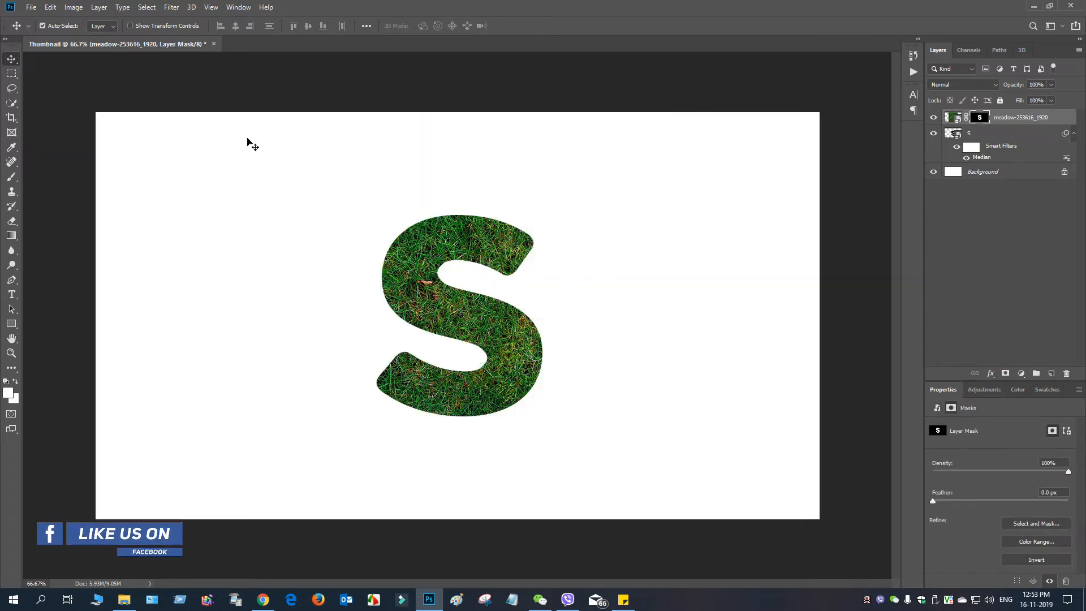
Step: Create a new white document 300 pixels wide and 300 pixels high
left_click(31, 7)
left_click(498, 139)
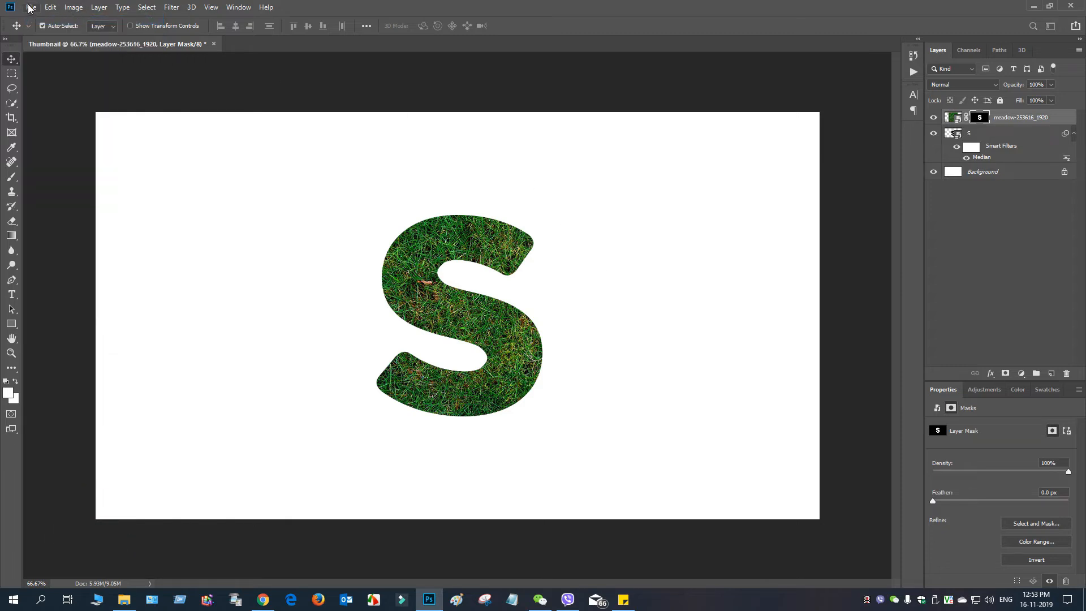
key("ctrl+n")
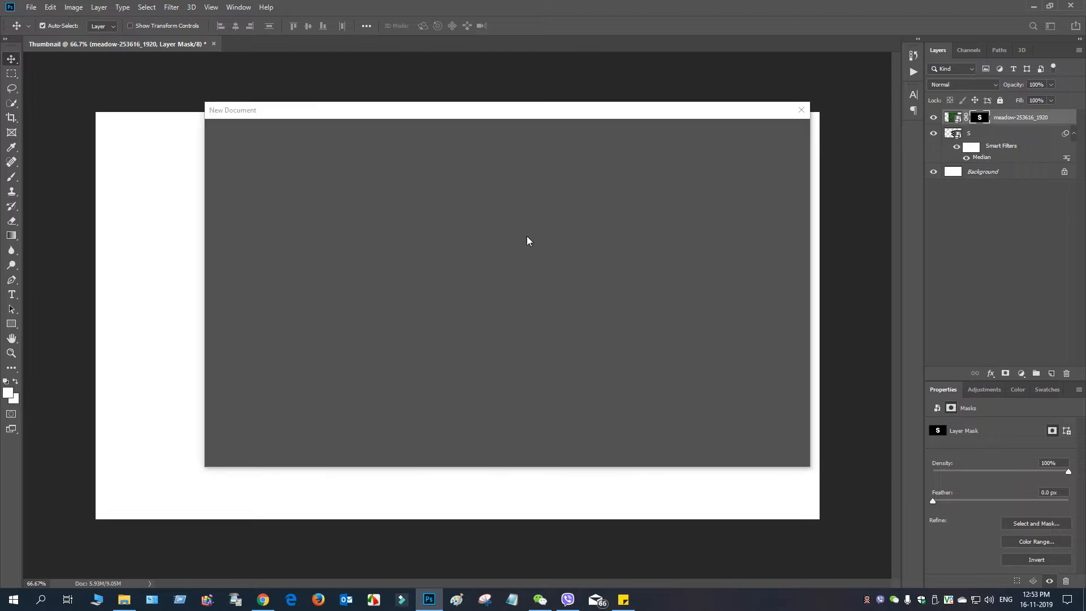
left_click_drag(515, 113, 534, 109)
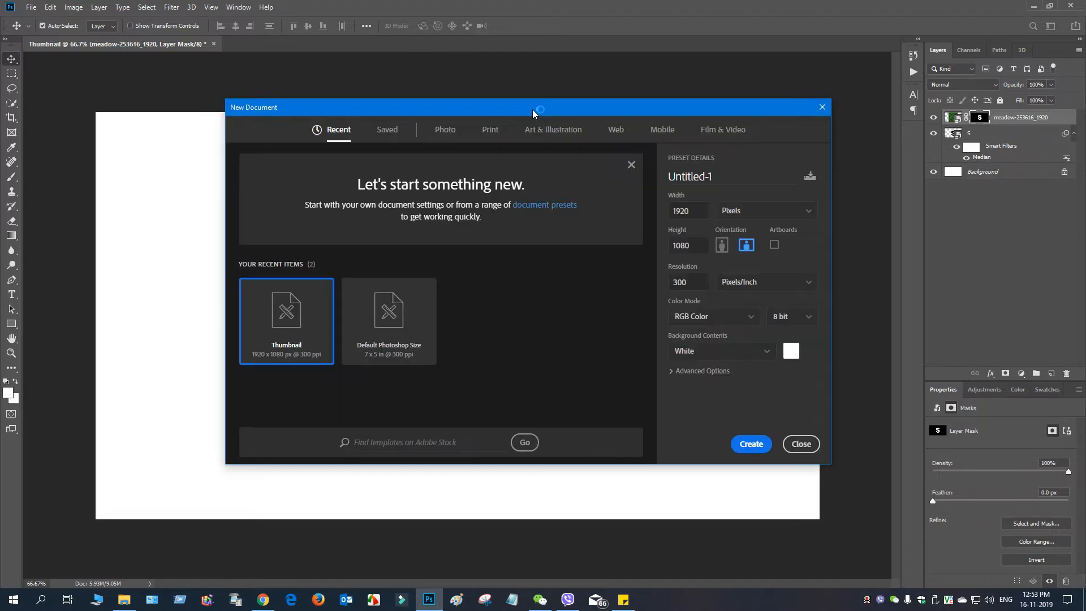
left_click(699, 207)
type("300")
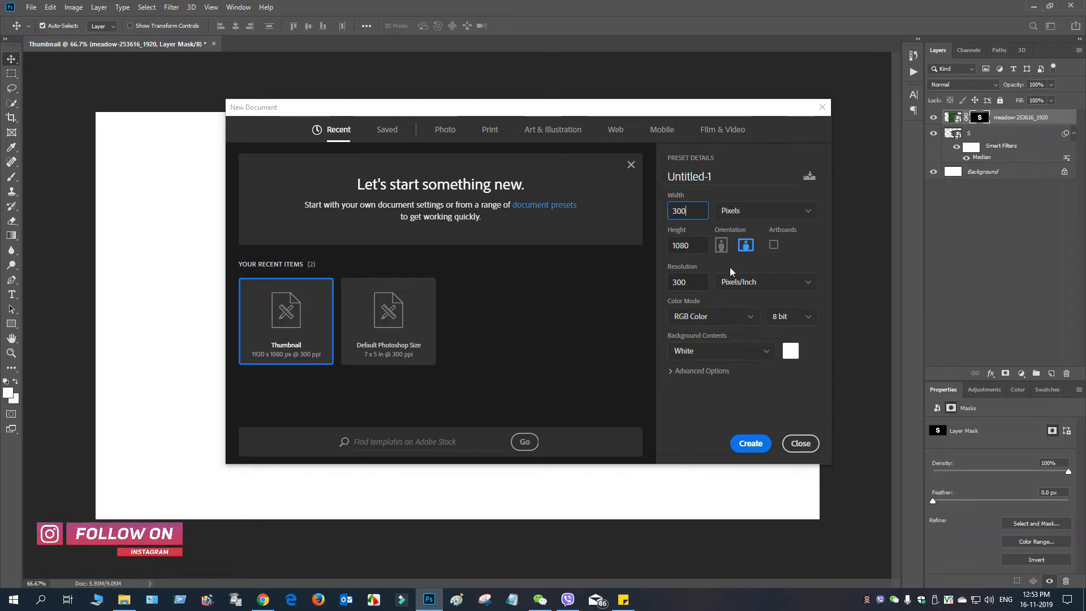
left_click(685, 246)
type("300")
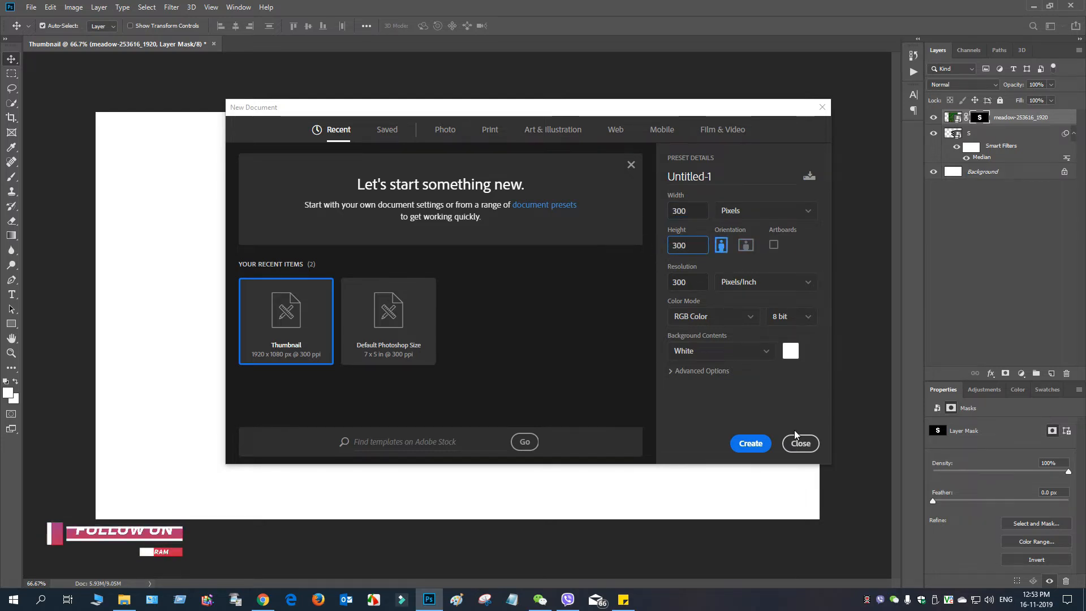
left_click(751, 443)
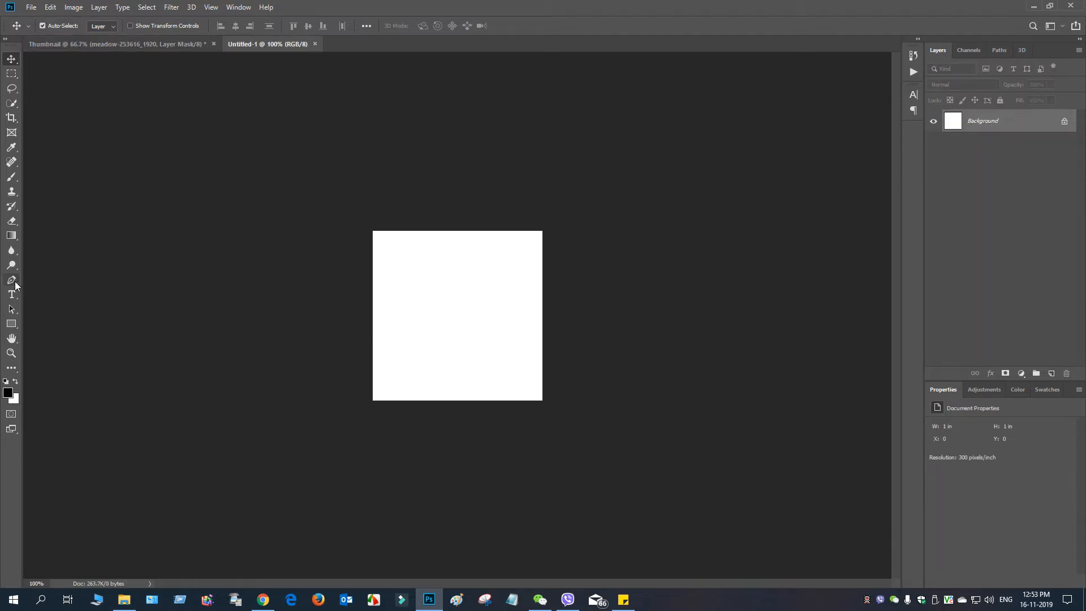
Step: Draw a thin, closed, crescent-shaped path with the Pen tool, curving from the lower left to the upper right of the small canvas
left_click(13, 282)
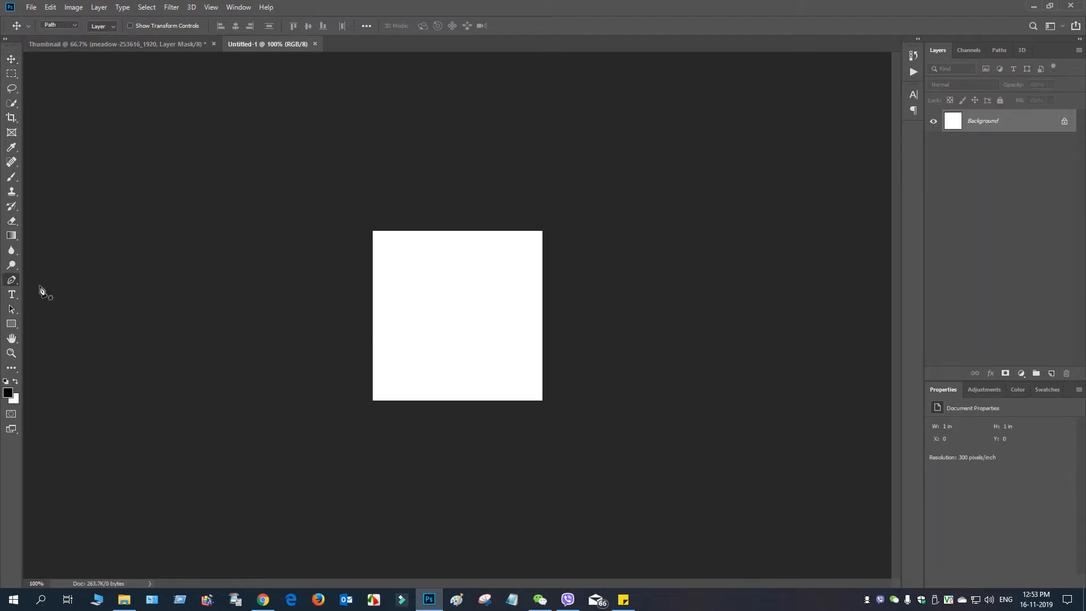
left_click(387, 362)
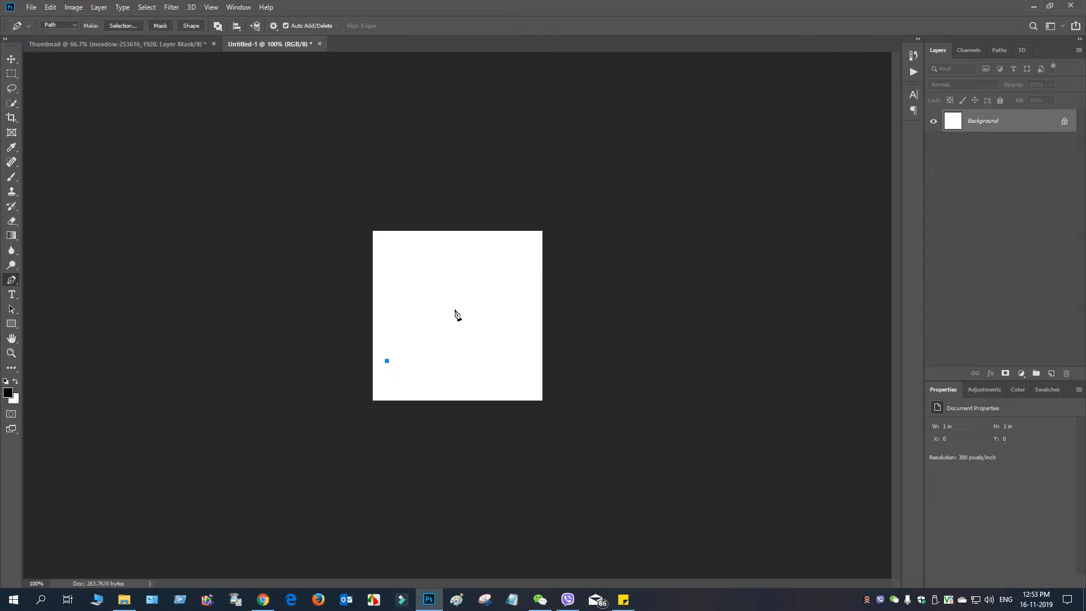
left_click_drag(505, 264, 526, 191)
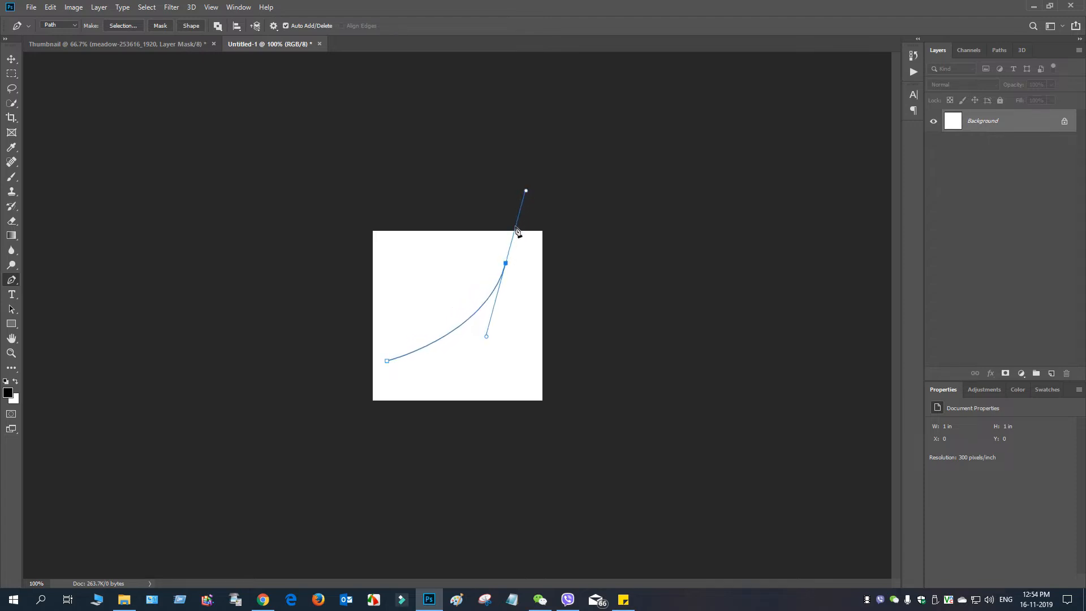
left_click(506, 264, "alt")
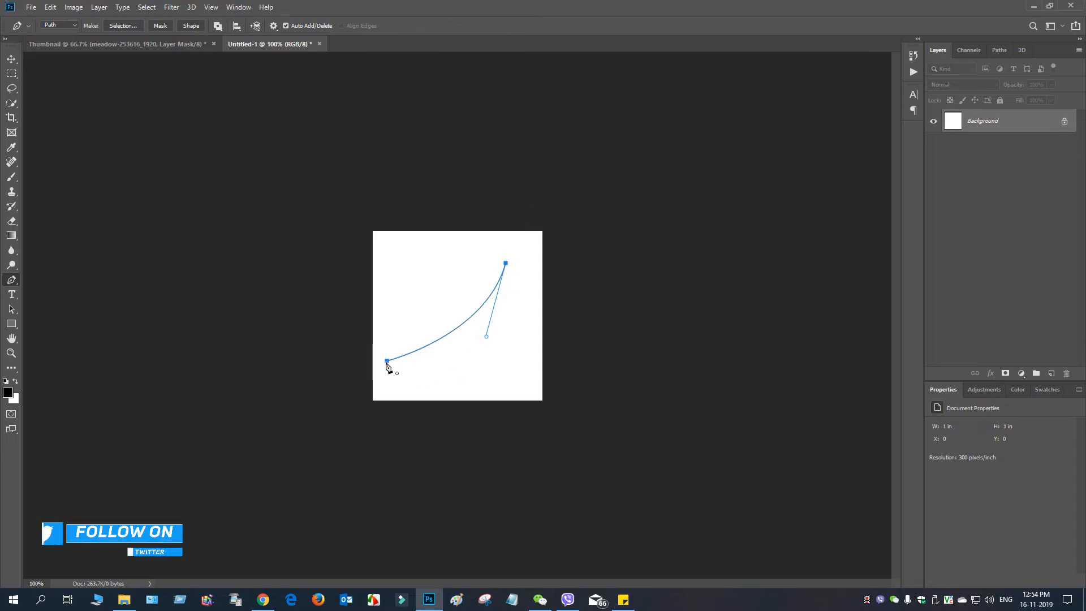
left_click(387, 362)
left_click_drag(387, 361, 271, 384)
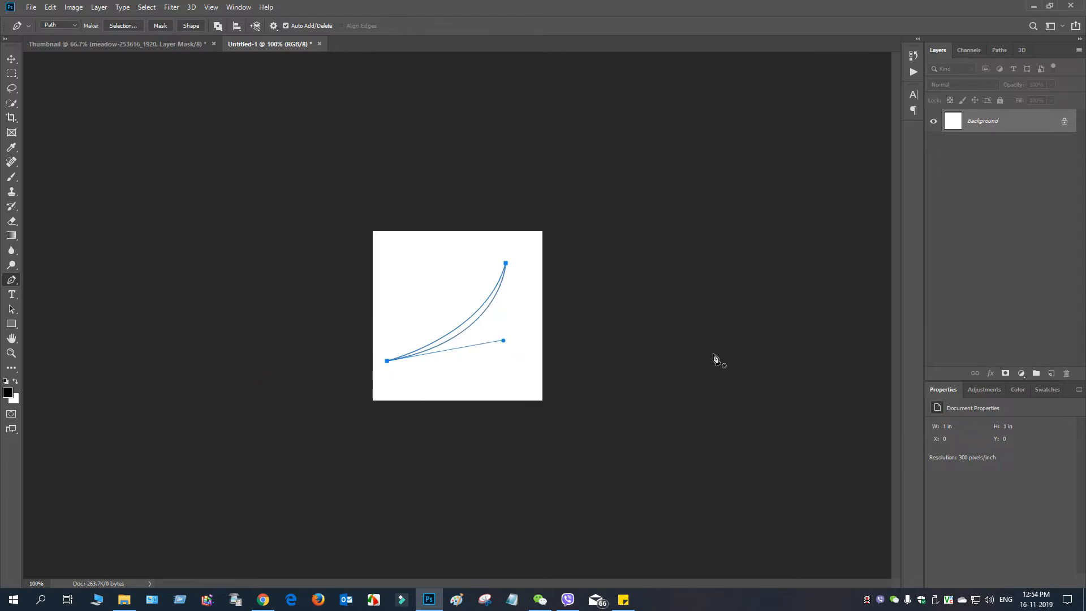
Step: Add a new layer and fill the crescent path on it with black
left_click(1052, 373)
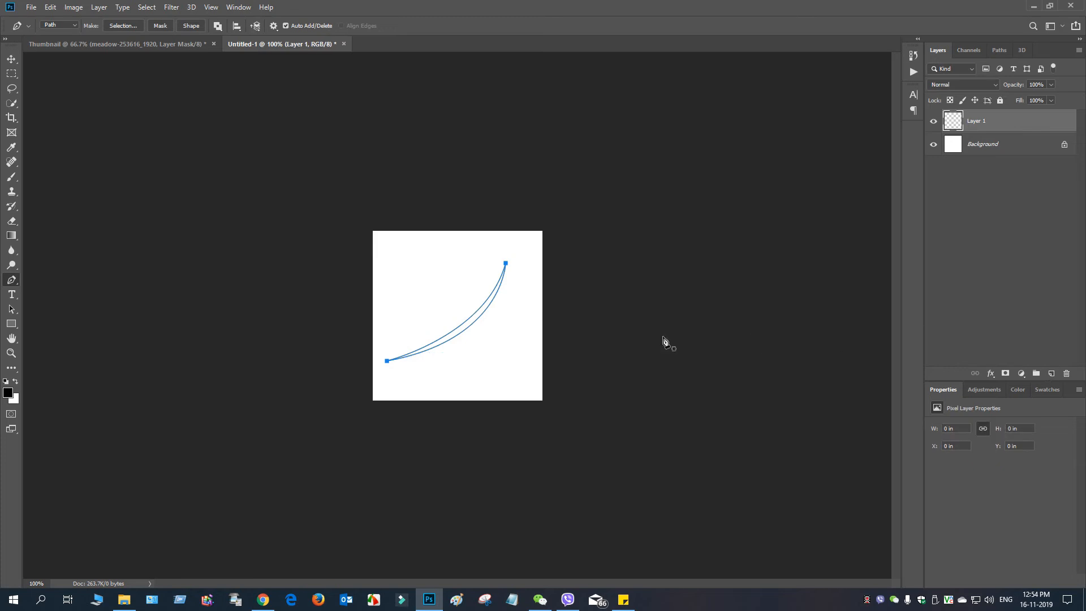
right_click(473, 323)
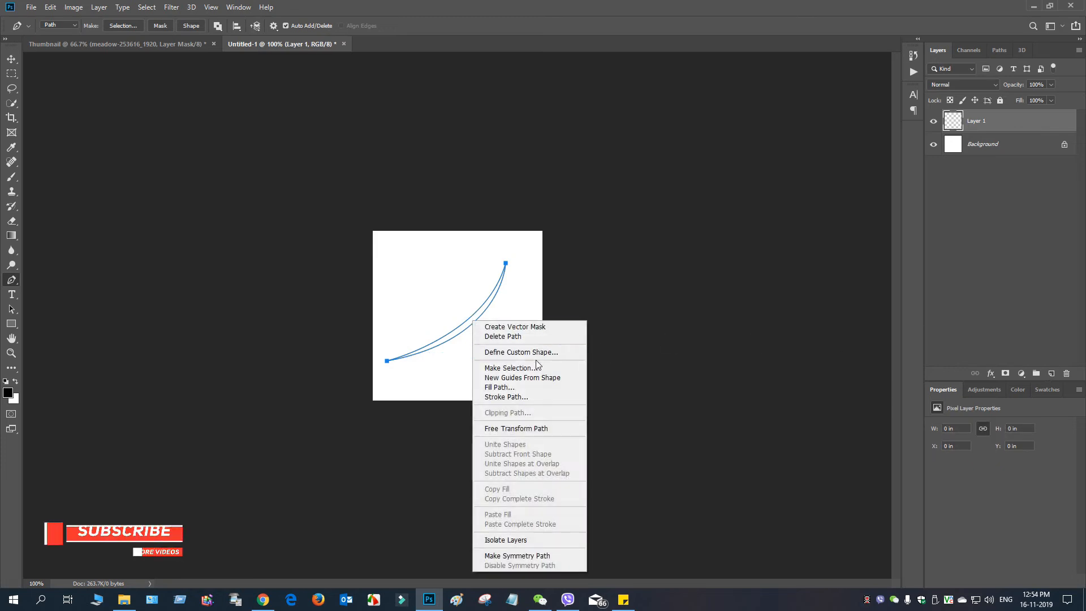
left_click(547, 387)
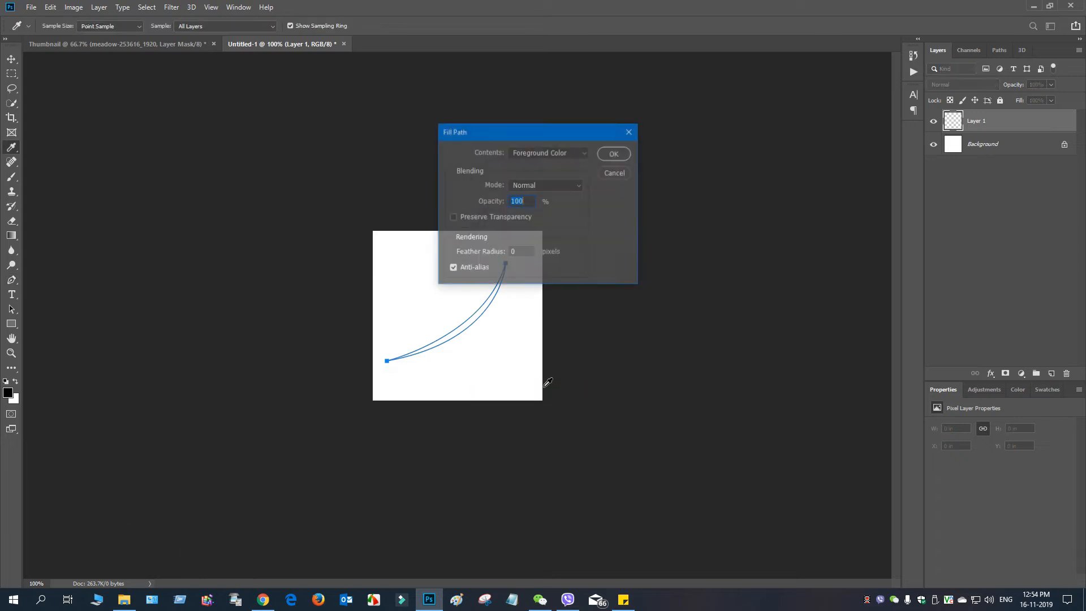
left_click(563, 153)
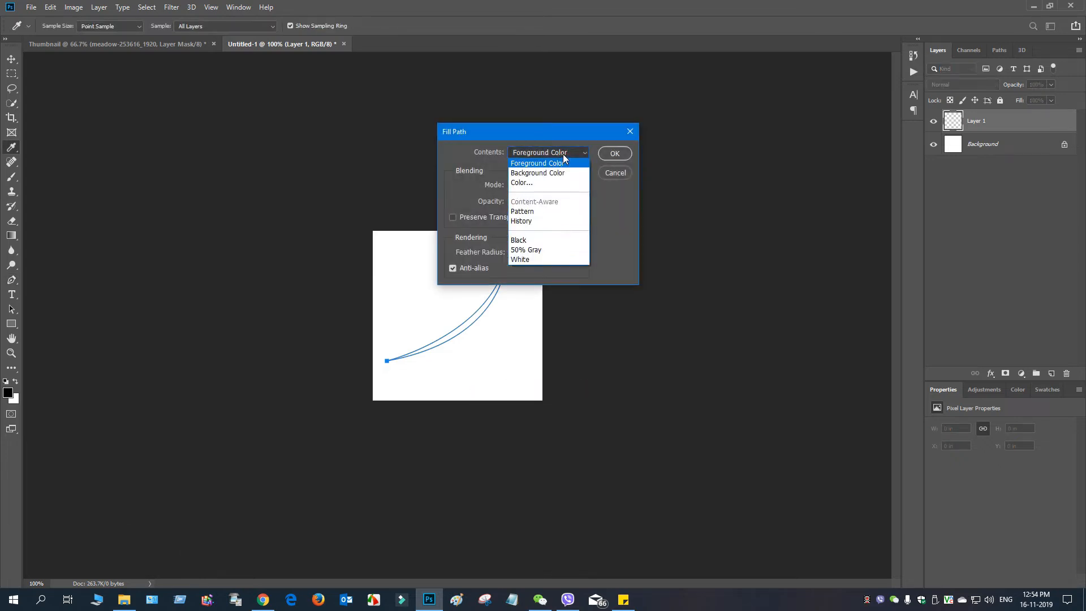
left_click(544, 240)
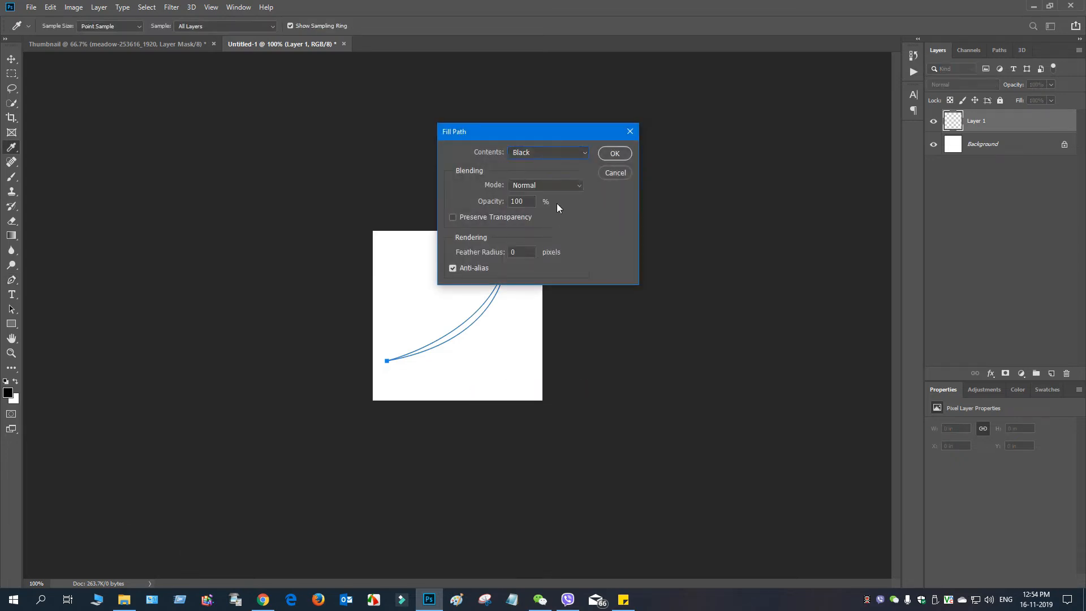
left_click(613, 154)
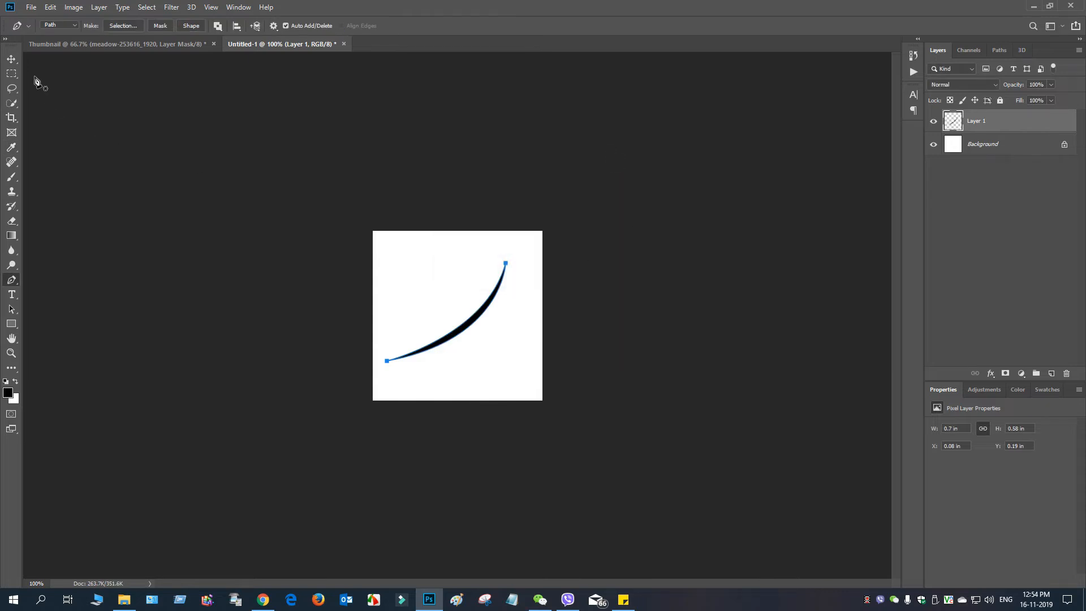
Step: Duplicate Layer 1 and position the horizontally flipped copy so it crosses the original blade at the same height
left_click(11, 60)
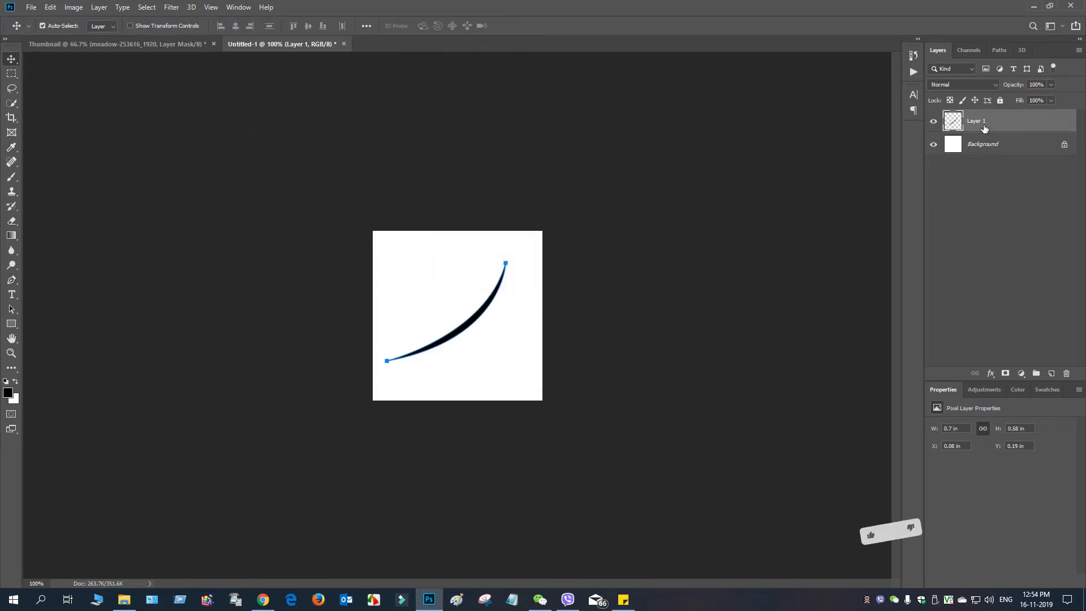
left_click_drag(983, 125, 1052, 374)
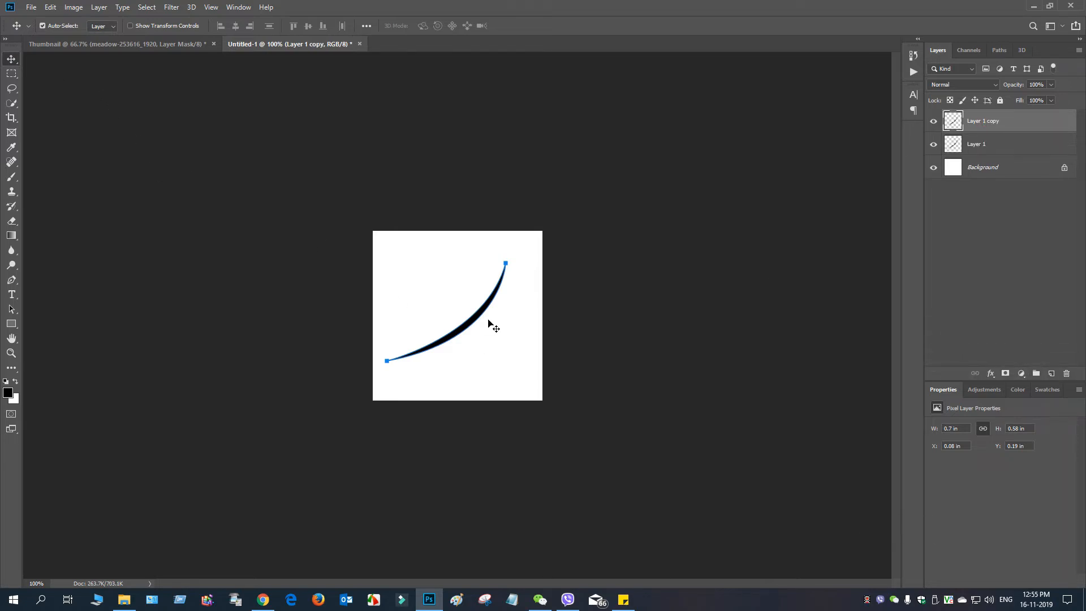
left_click_drag(489, 320, 507, 340)
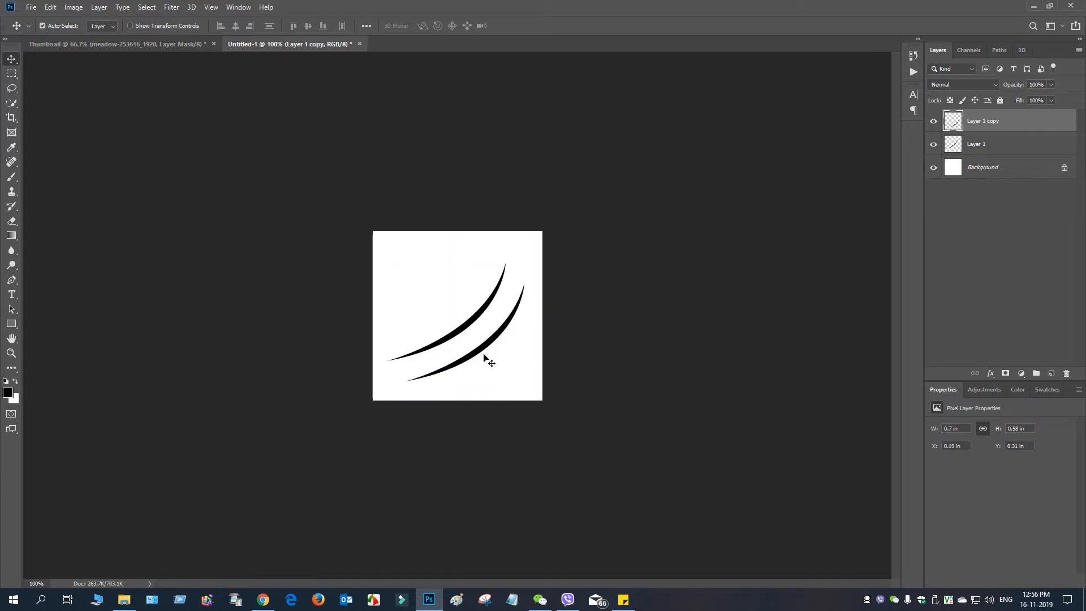
left_click(50, 8)
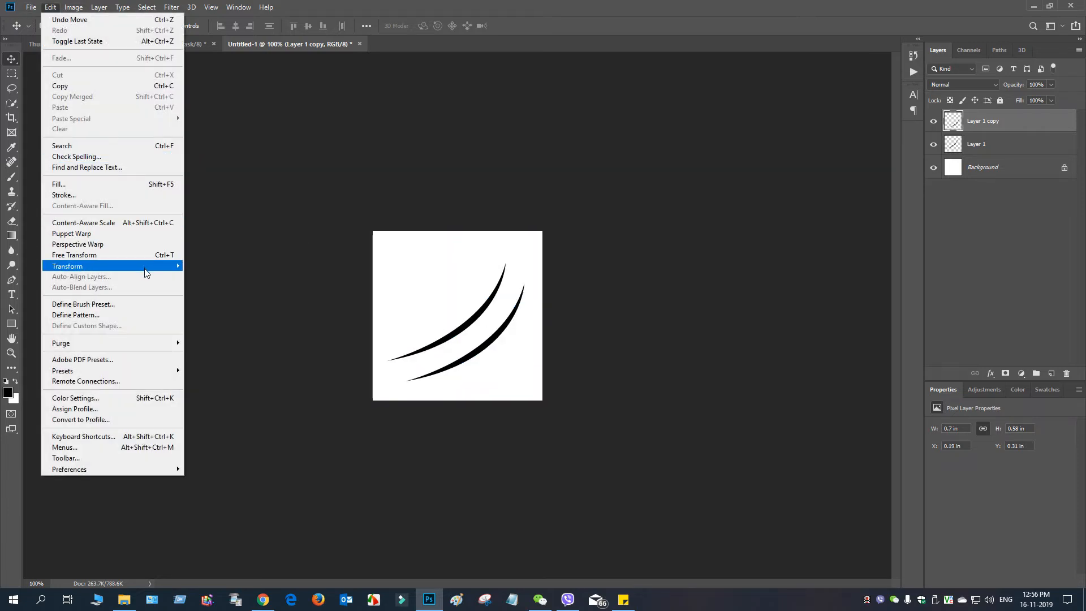
mouse_move(147, 266)
left_click(221, 392)
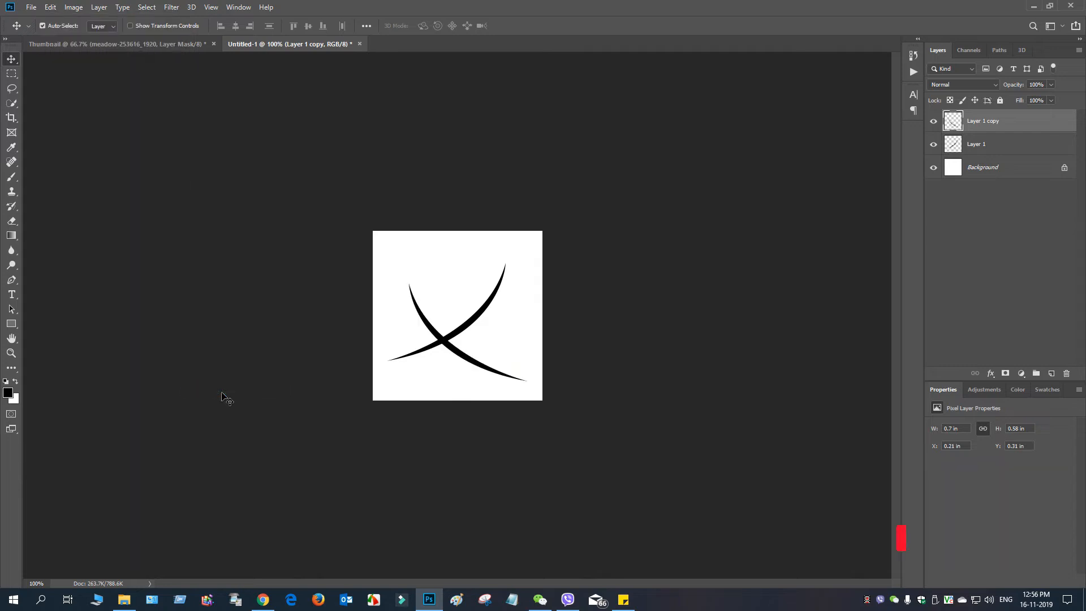
left_click_drag(466, 357, 451, 338)
Step: Duplicate the flipped blade layer, offset the copy up and to the right, and flip it vertically
left_click_drag(987, 125, 1054, 375)
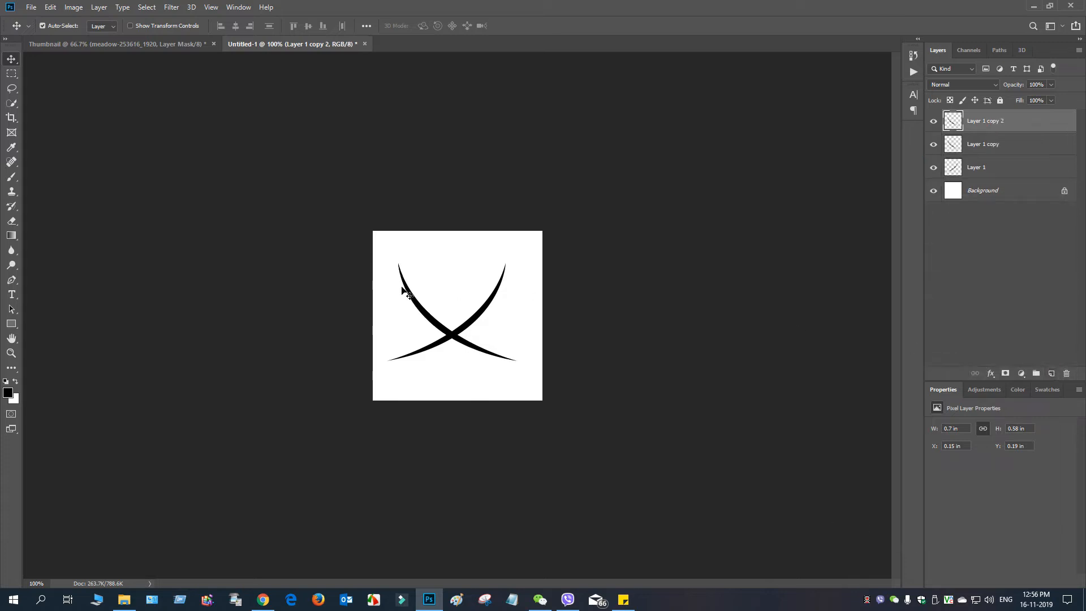
mouse_move(437, 320)
left_mouse_down()
mouse_move(452, 290)
mouse_move(447, 306)
left_mouse_up()
left_click(49, 7)
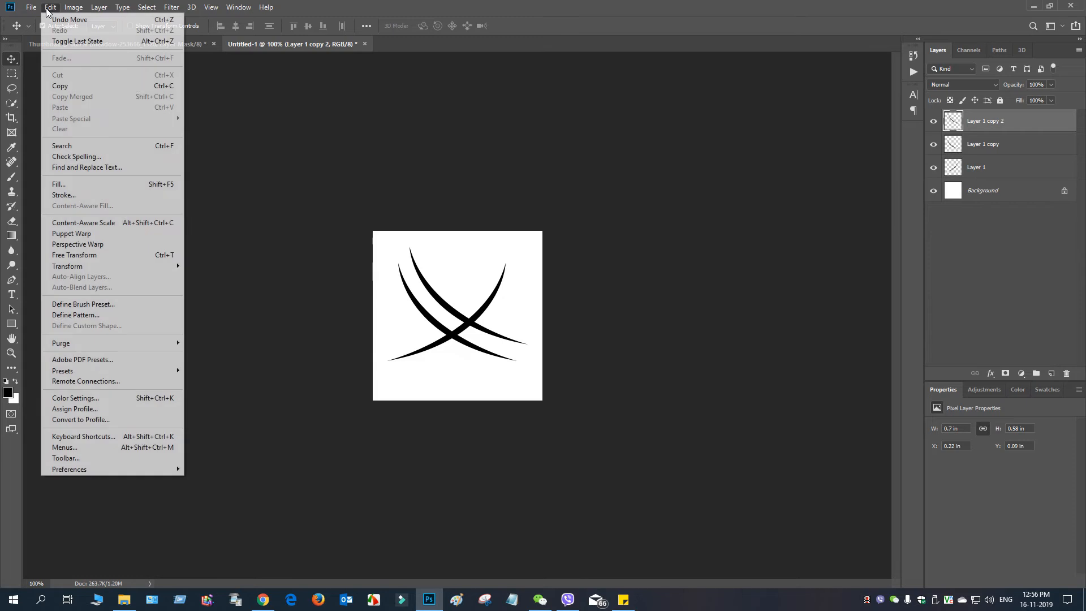
mouse_move(160, 261)
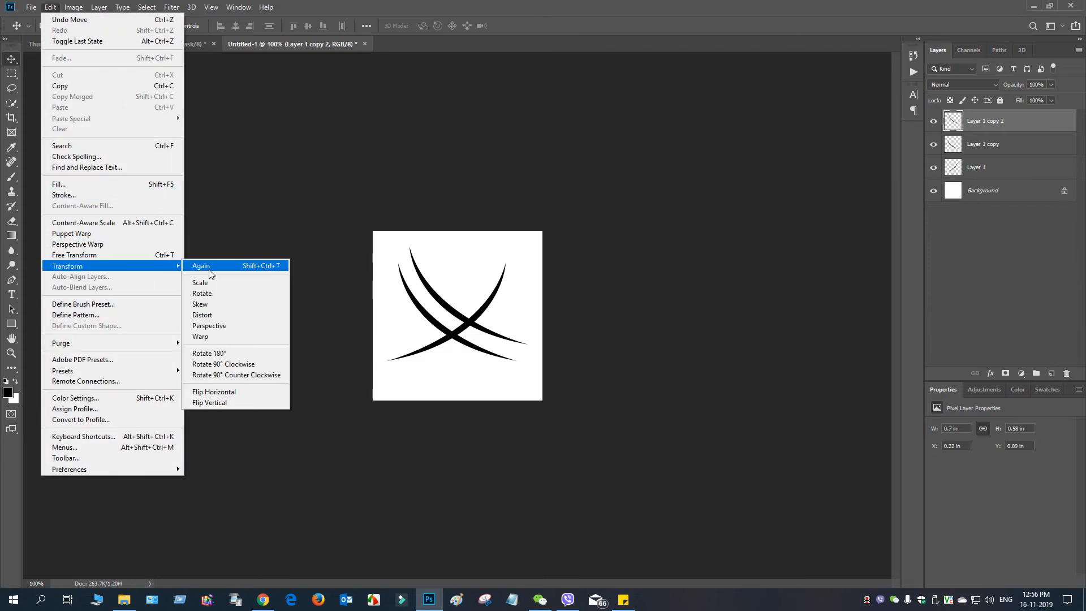
left_click(250, 403)
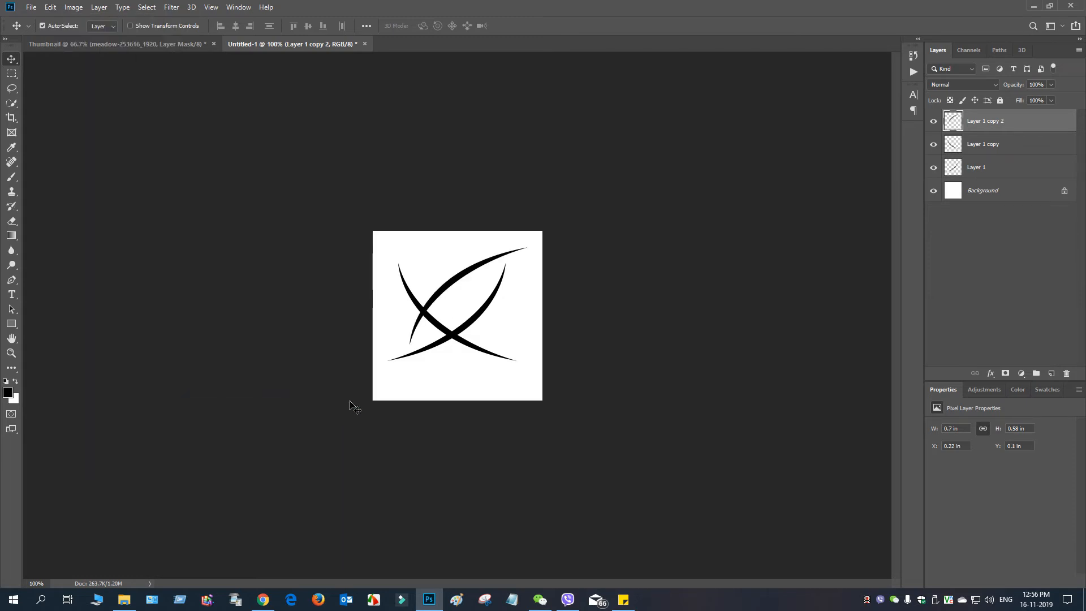
Step: Rotate the Layer 1 copy 2 blade to about 40.7° and position it as a horizontal arch across the upper part of the crossed blades
left_click_drag(508, 255, 496, 273)
left_click(140, 26)
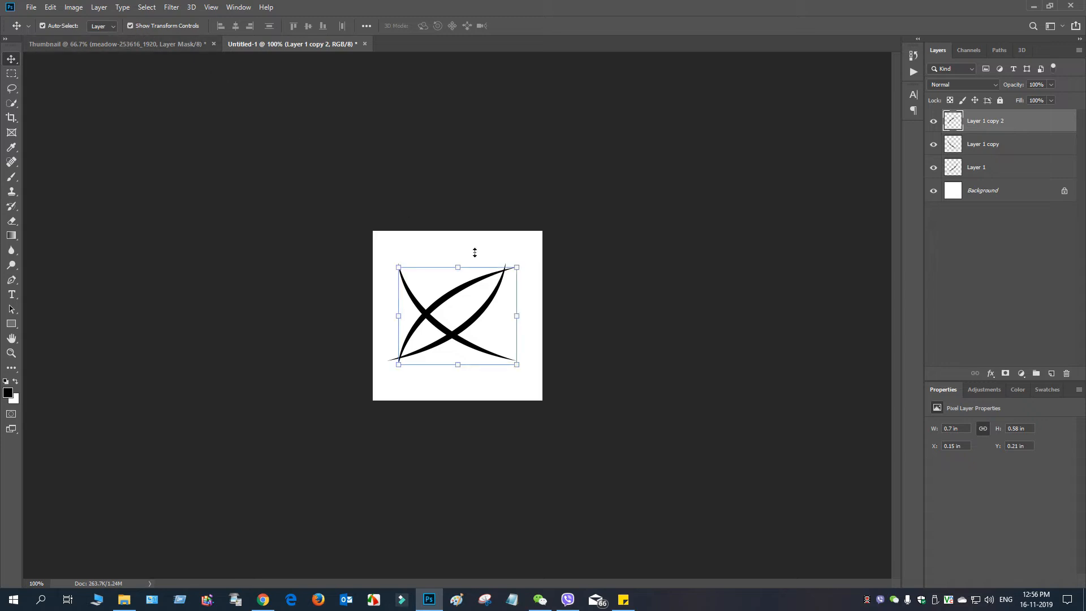
left_click_drag(523, 384, 475, 412)
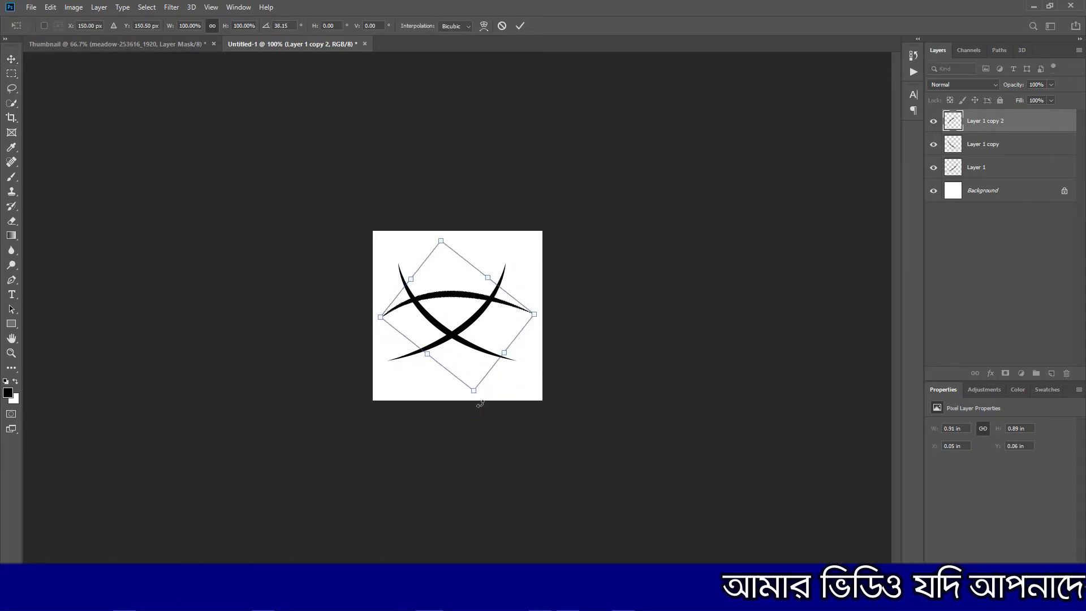
left_click_drag(478, 299, 475, 286)
left_click_drag(572, 309, 572, 315)
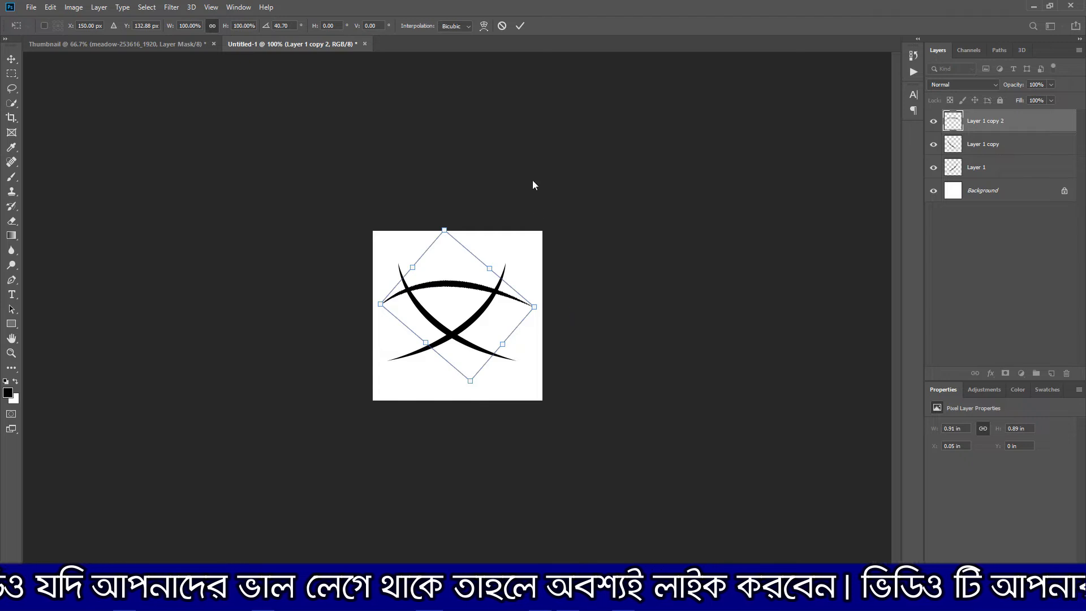
left_click(519, 29)
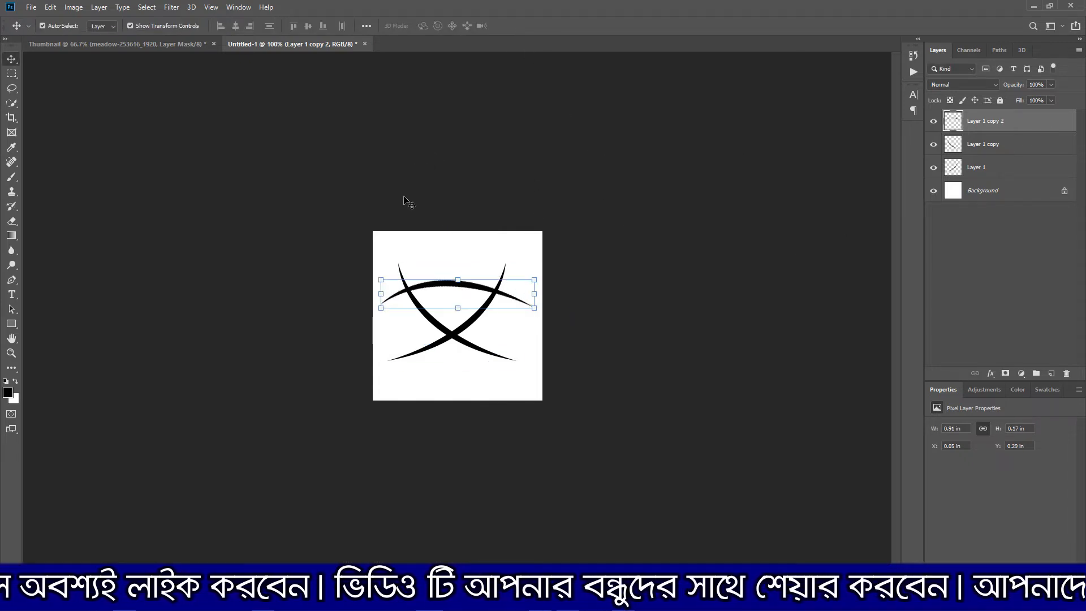
left_click(145, 25)
Step: Define the three-blade drawing as a brush preset named Grass
left_click(52, 8)
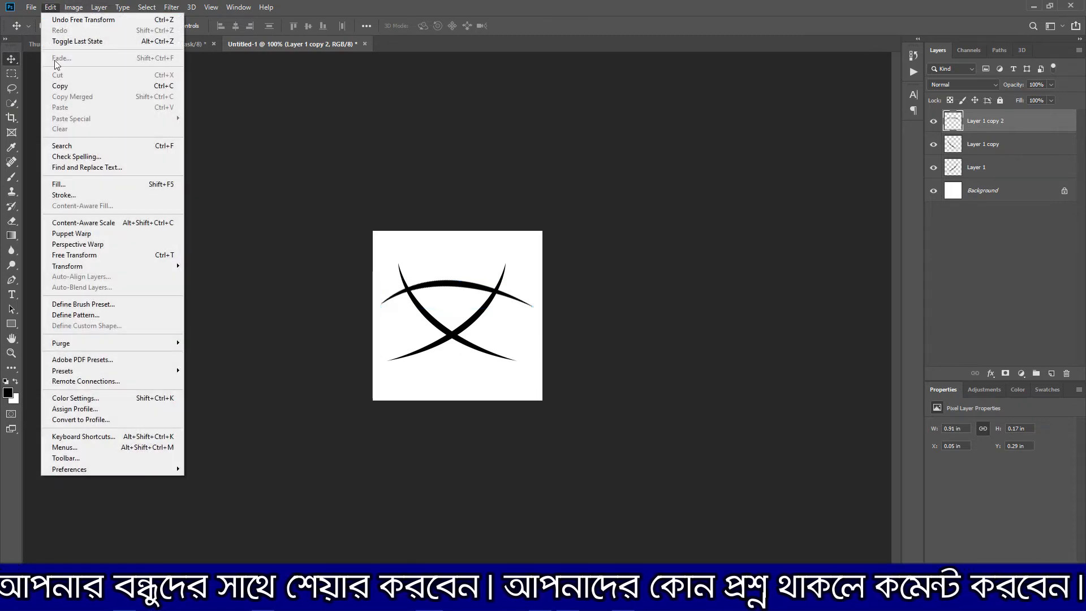
left_click(110, 306)
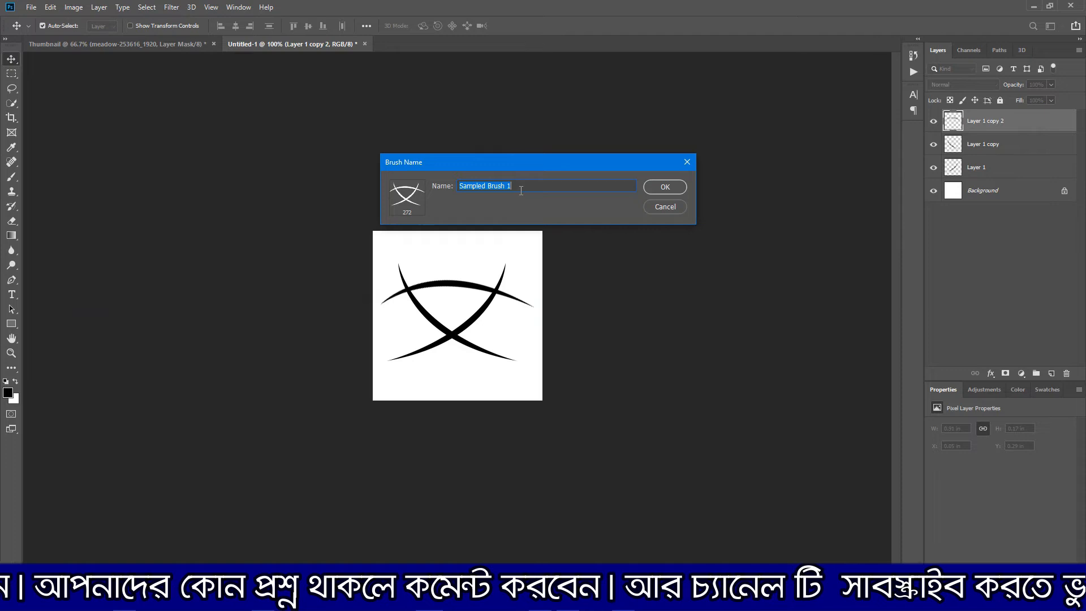
type("Grass")
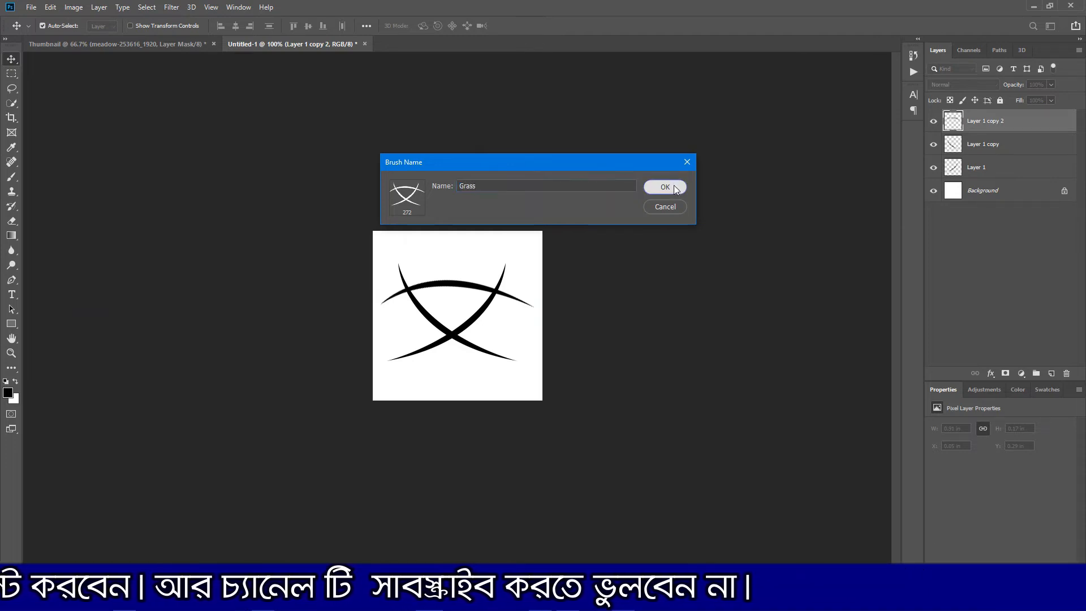
left_click(666, 187)
Step: In the Thumbnail document, target the meadow layer's mask and set the Grass brush size to 36 px
key("b")
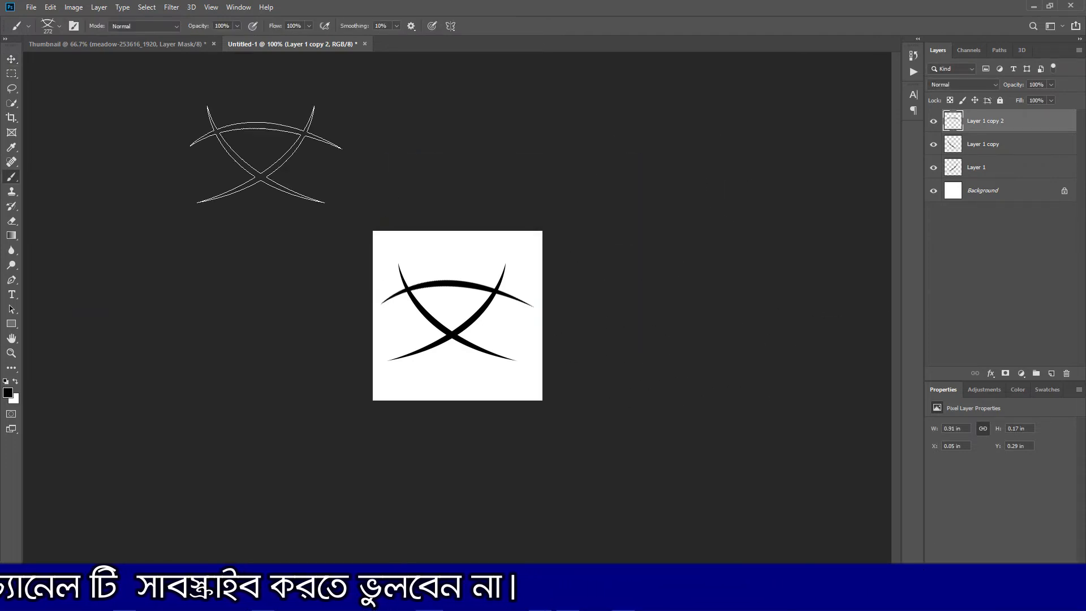
left_click(117, 43)
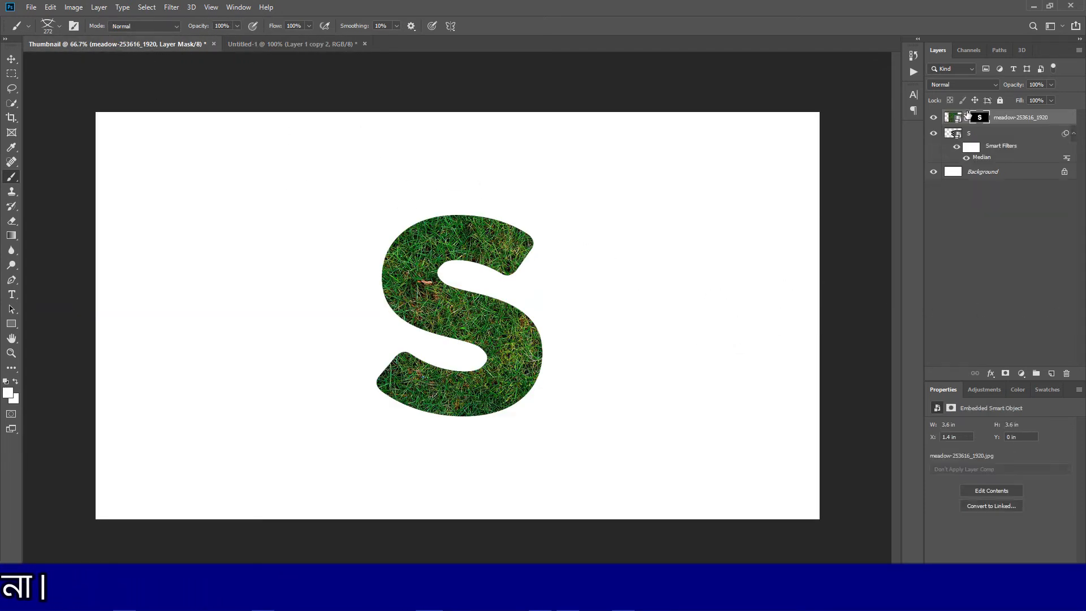
left_click(953, 117)
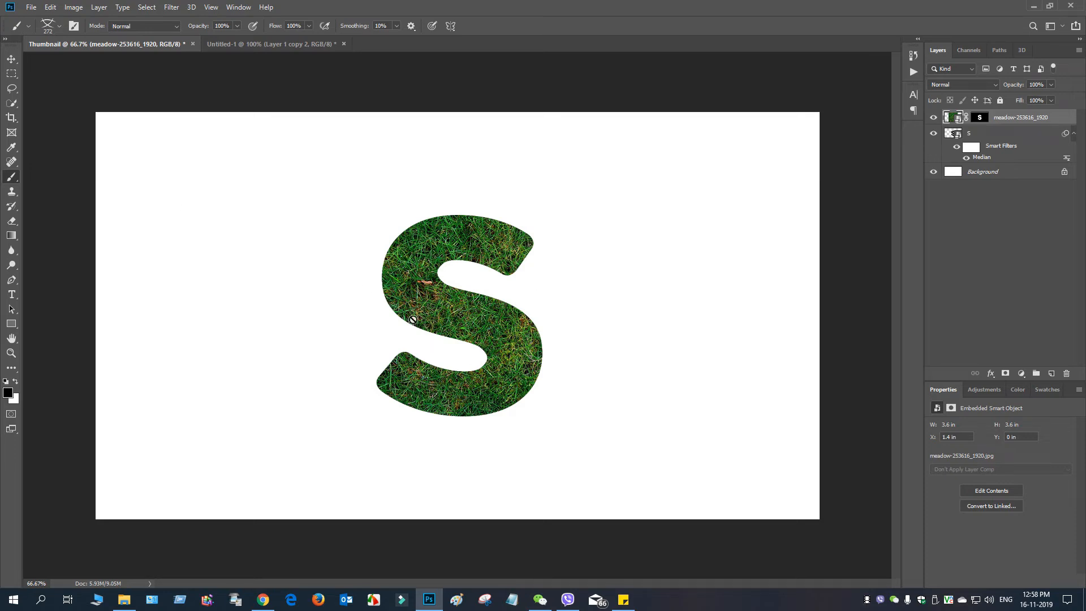
left_click(11, 59)
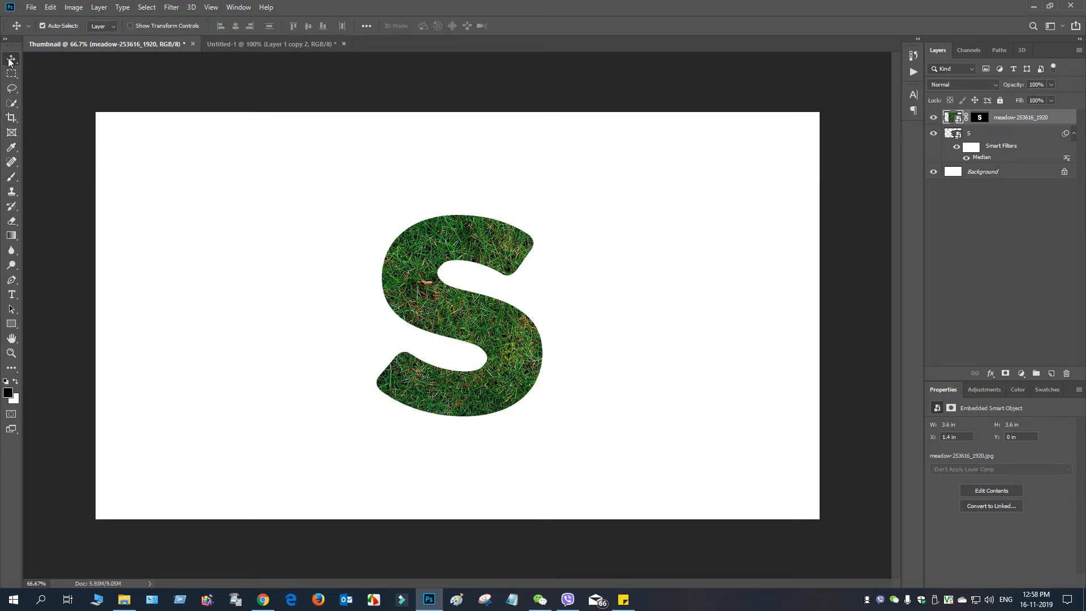
left_click(11, 177)
left_click(59, 26)
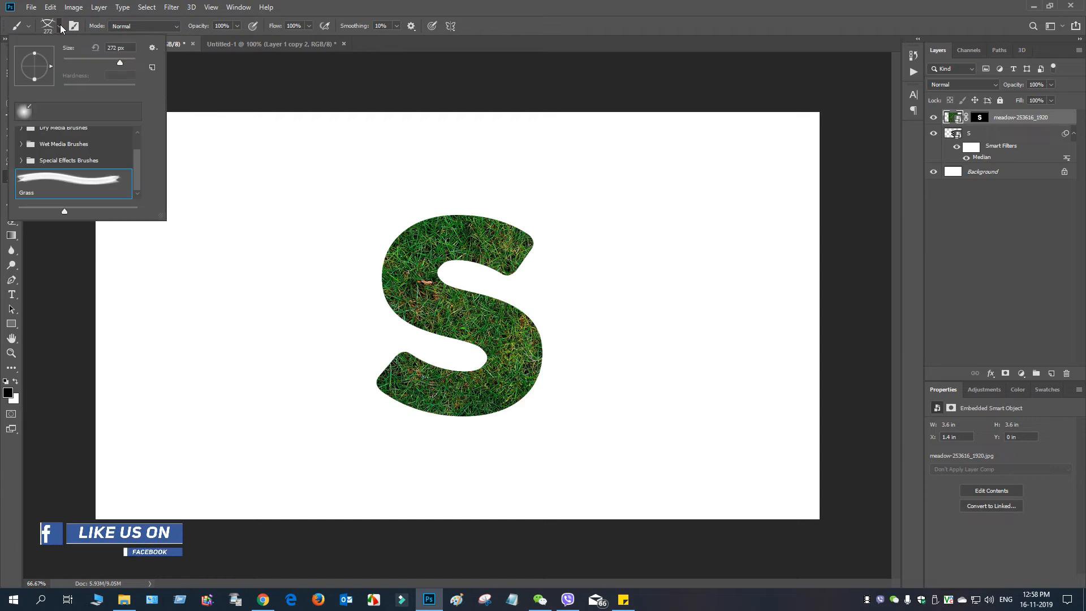
left_click_drag(120, 60, 76, 63)
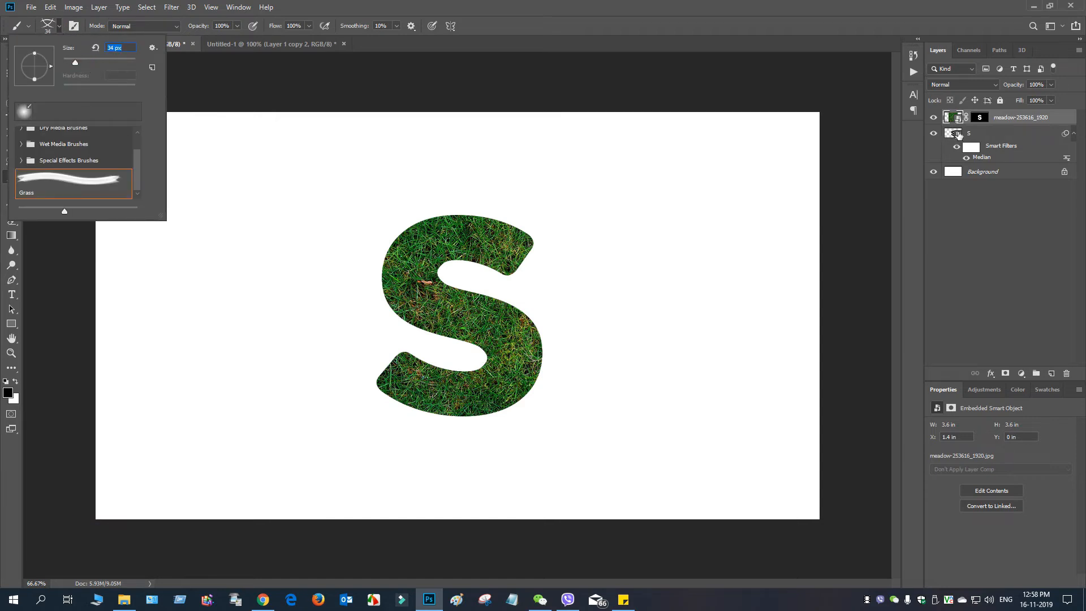
left_click(980, 119)
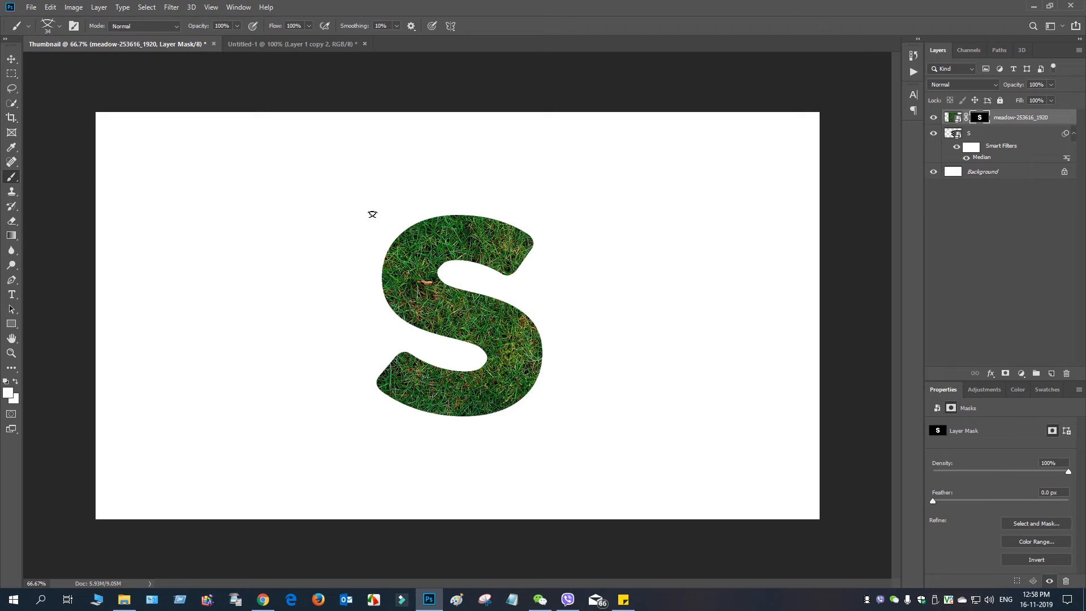
left_click(60, 26)
left_click_drag(75, 61, 82, 63)
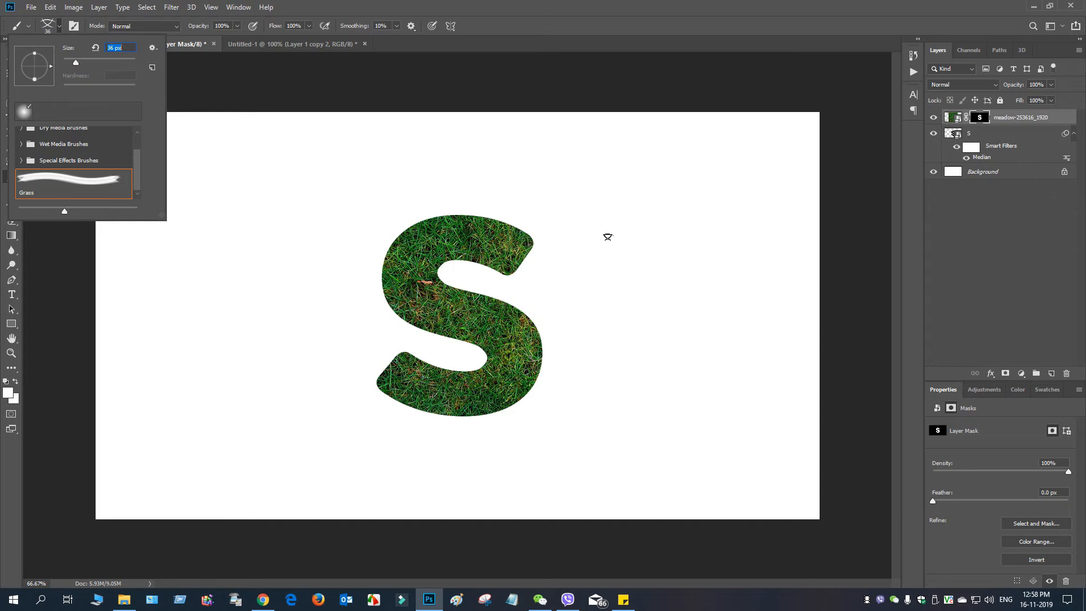
left_click(151, 50)
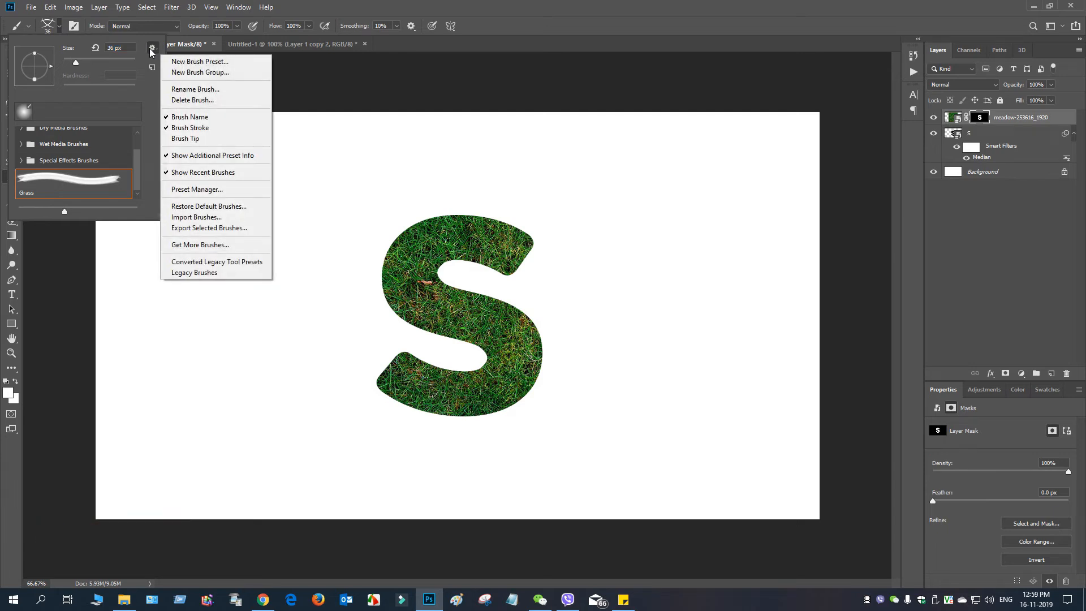
left_click(151, 50)
Step: Set the Grass brush's tip spacing to 1% in the brush settings
left_click(77, 28)
left_click(75, 27)
left_click(73, 28)
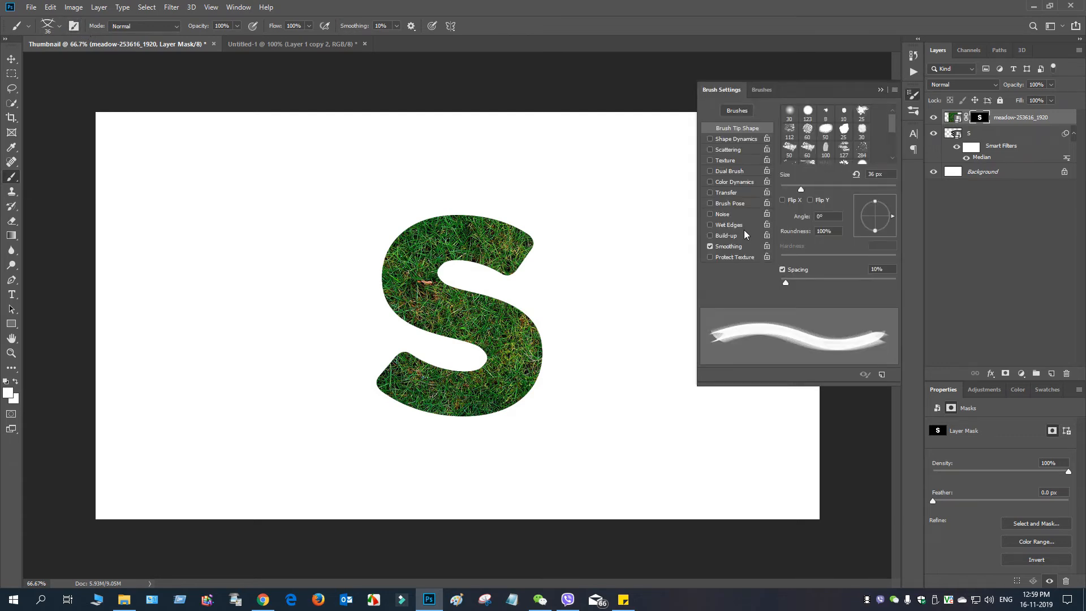
left_click_drag(784, 281, 762, 283)
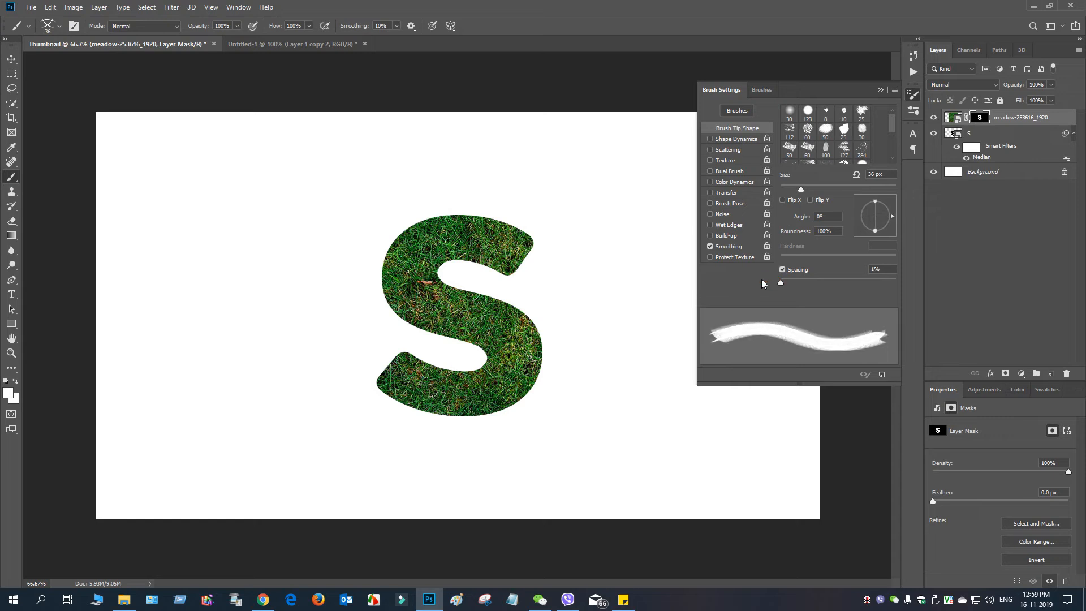
Step: Enable Shape Dynamics for the brush with size, angle and roundness jitter each set to 100%
left_click(711, 139)
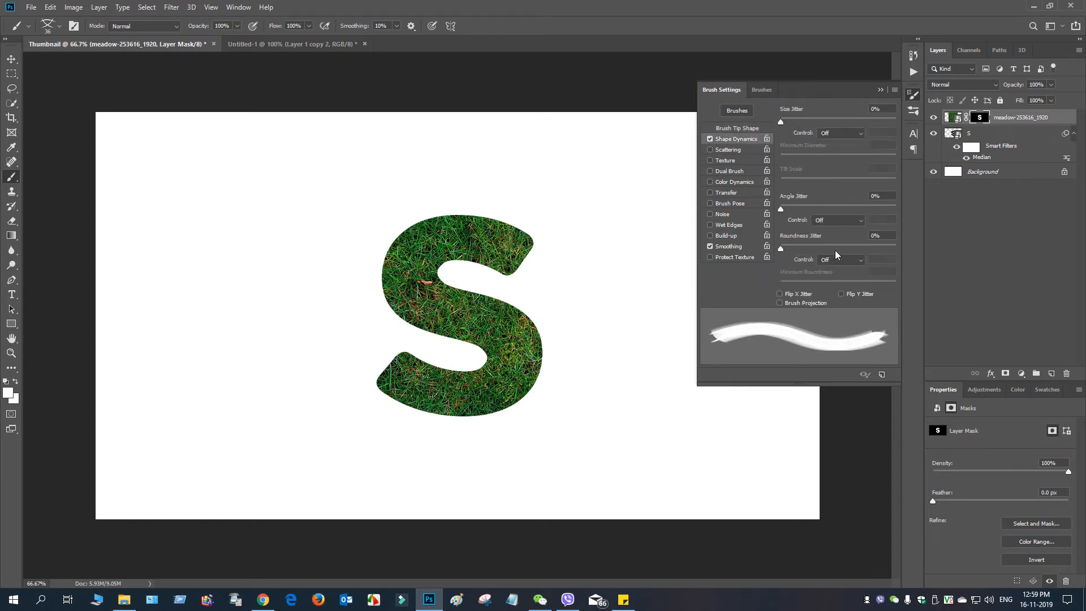
left_click_drag(781, 121, 899, 122)
left_click_drag(782, 207, 924, 208)
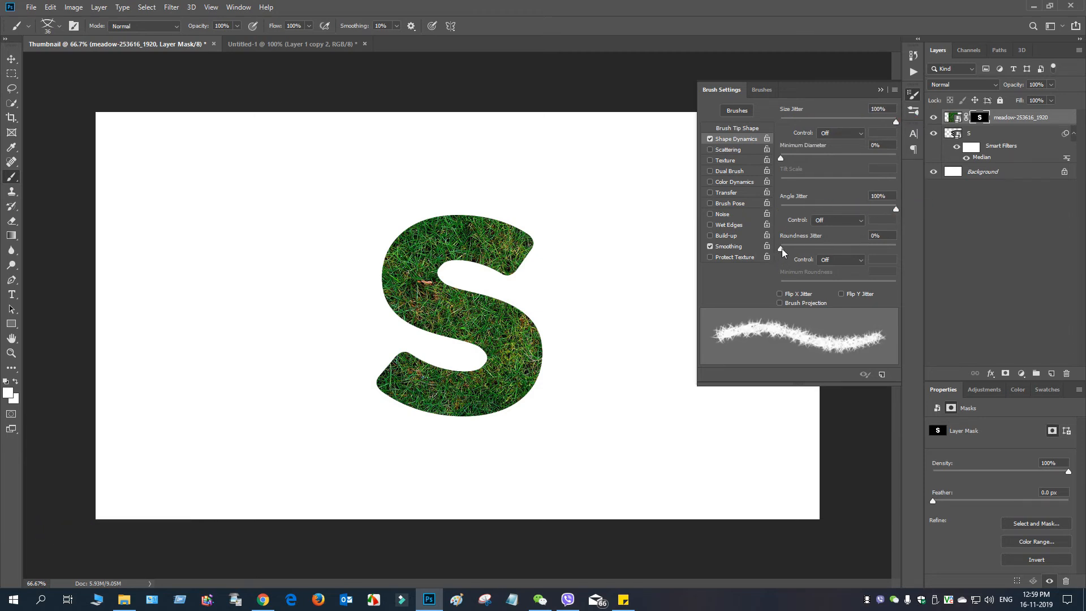
left_click_drag(783, 248, 942, 248)
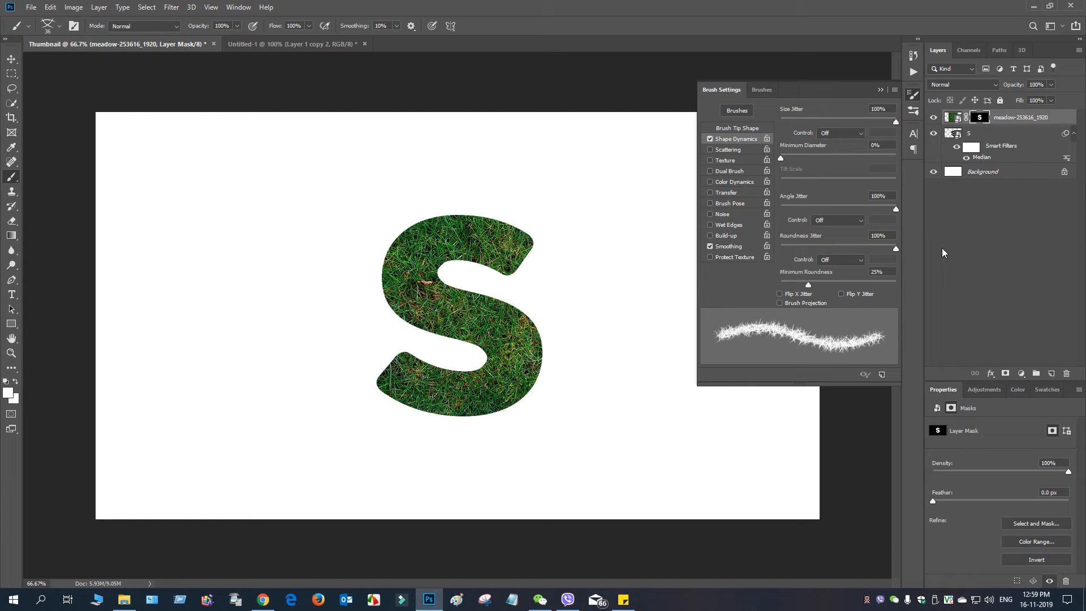
left_click(884, 90)
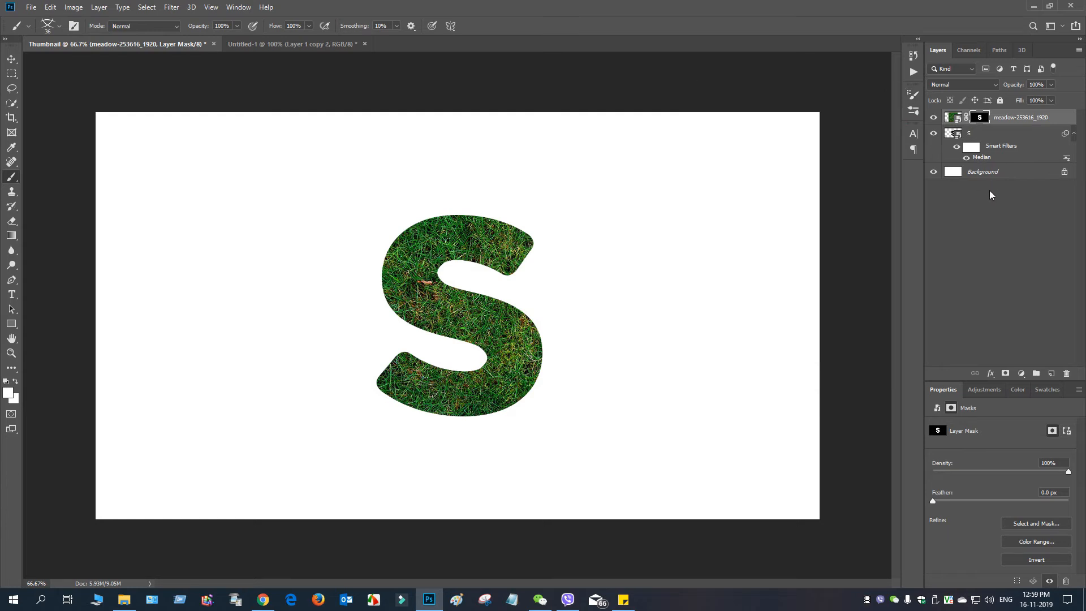
Step: Load the letter S outline as a selection and convert it into a work path
left_click(955, 134, "ctrl")
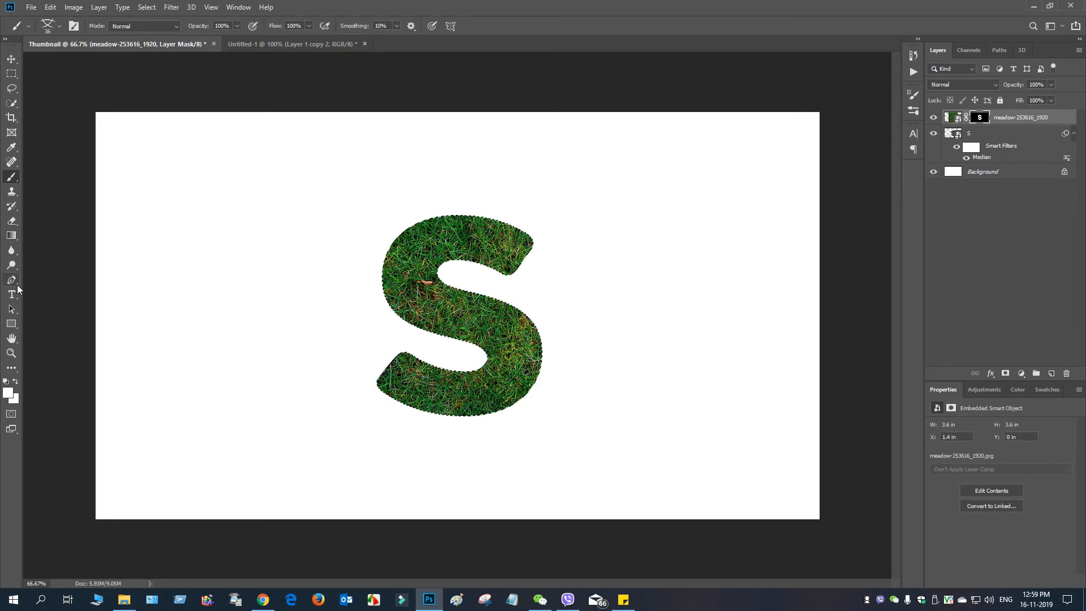
left_click(11, 280)
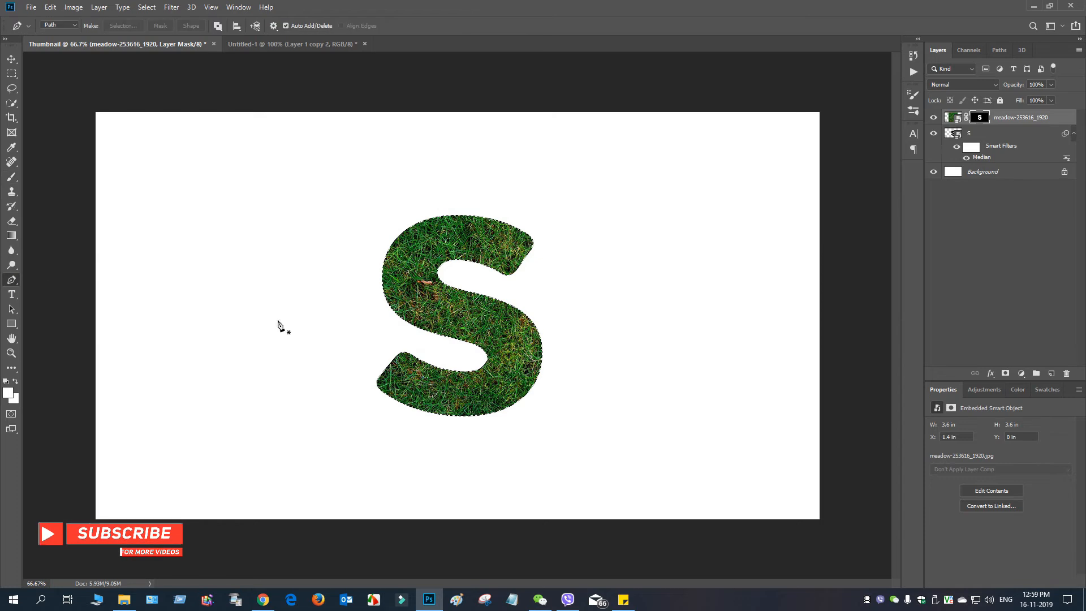
right_click(413, 294)
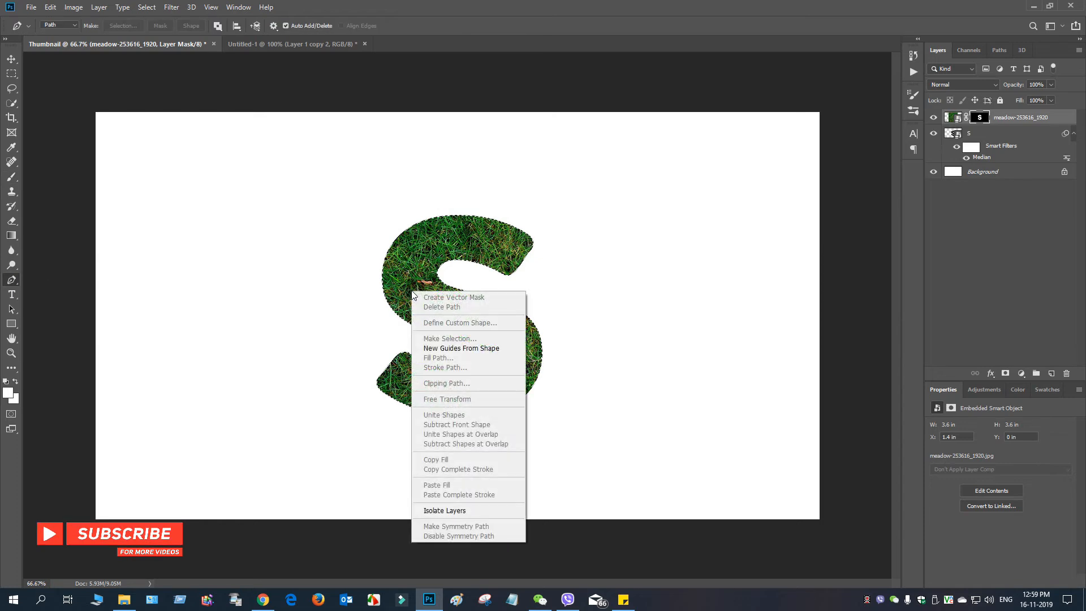
left_click(15, 102)
left_click(13, 177)
left_click(12, 86)
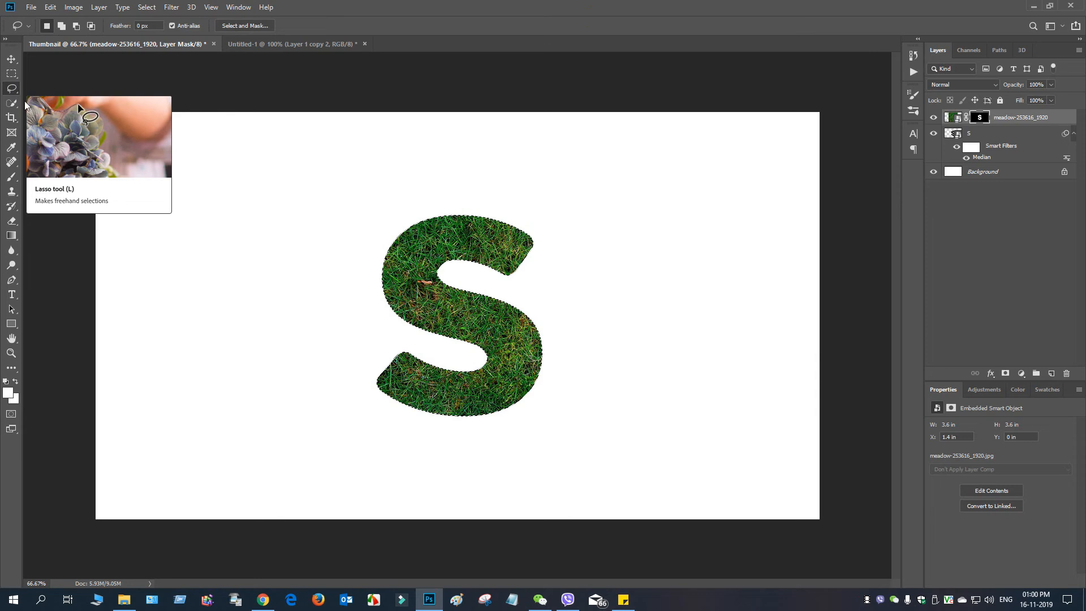
right_click(455, 314)
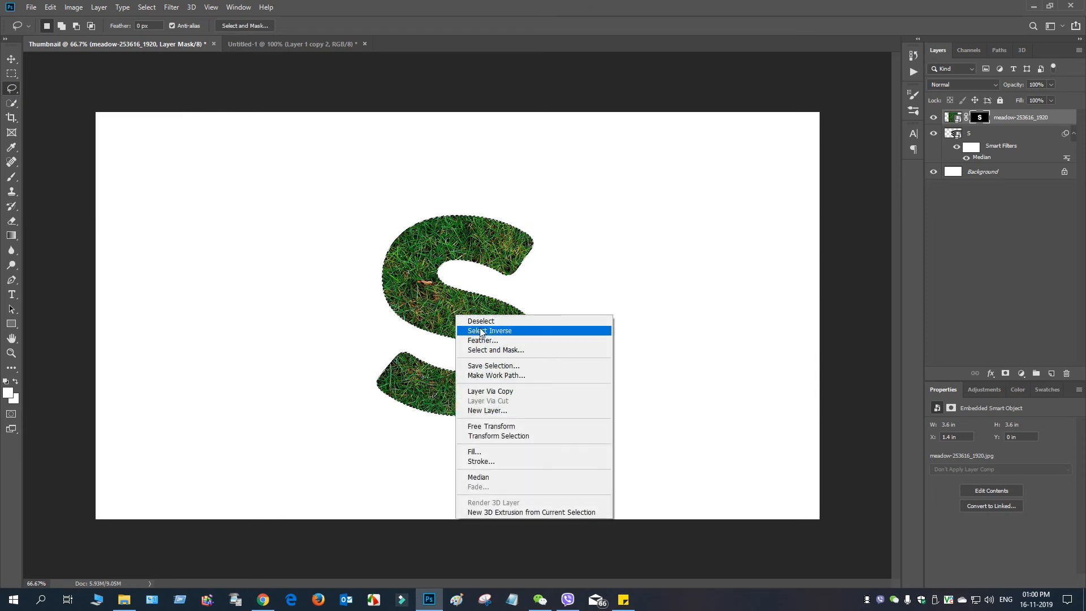
left_click(530, 374)
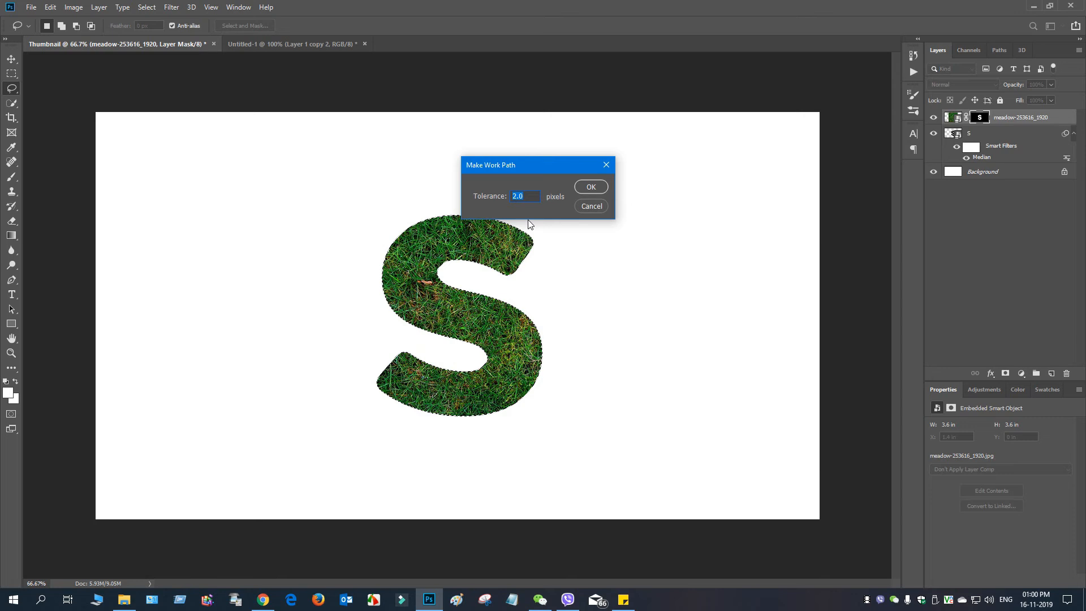
scroll(523, 195, "down", 9)
scroll(523, 196, "down", 1)
left_click(590, 188)
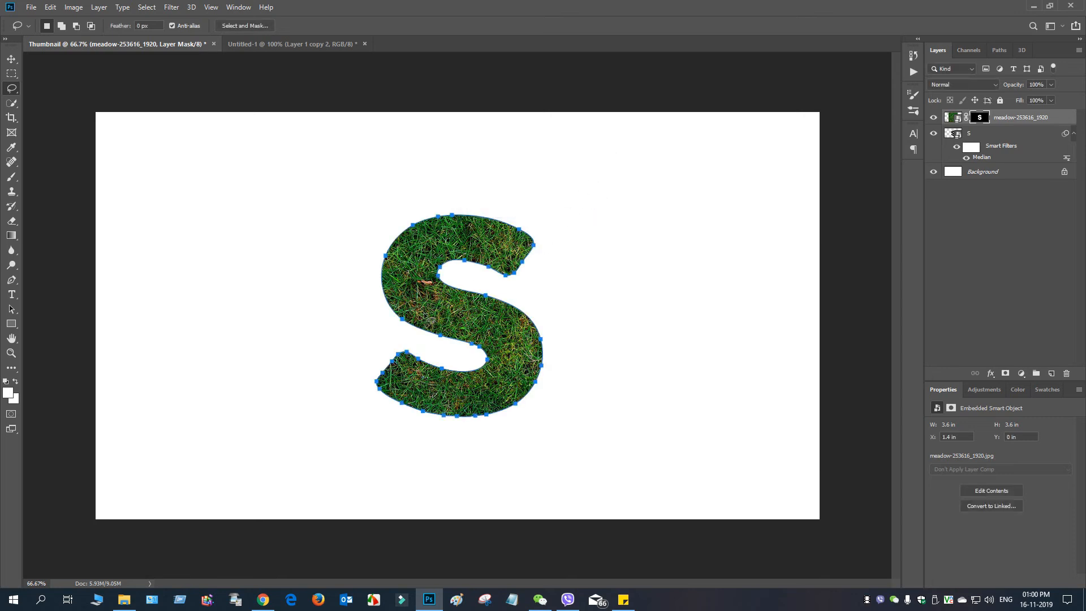
right_click(419, 279)
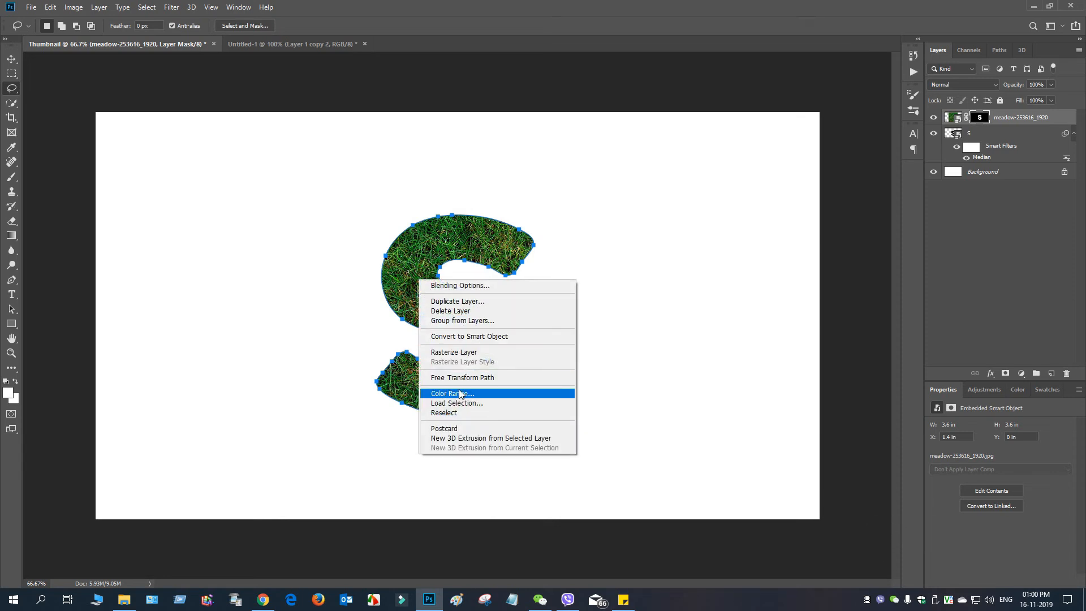
left_click(10, 284)
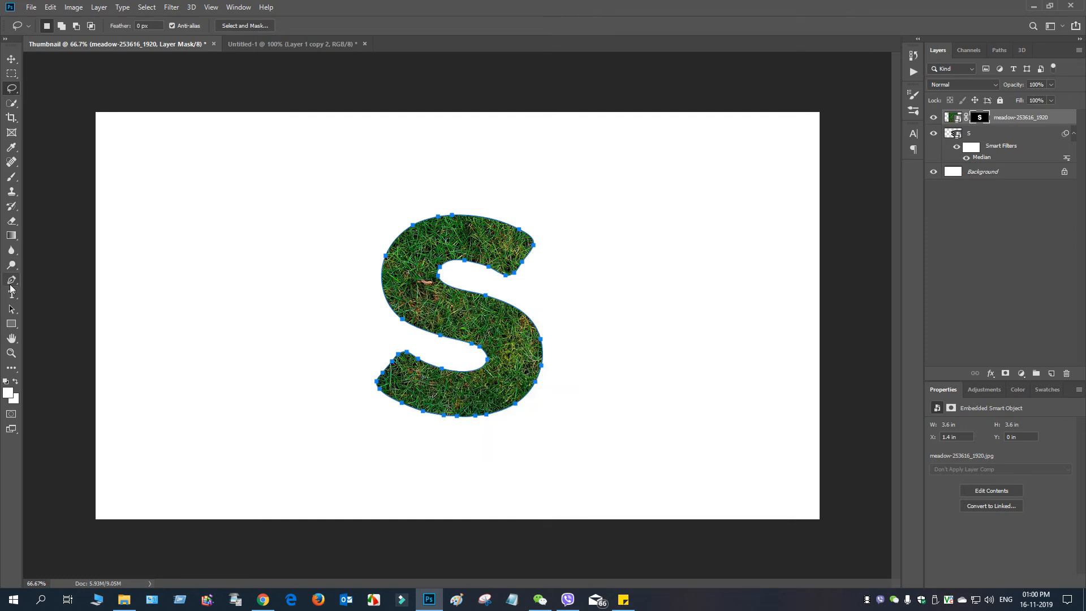
right_click(421, 307)
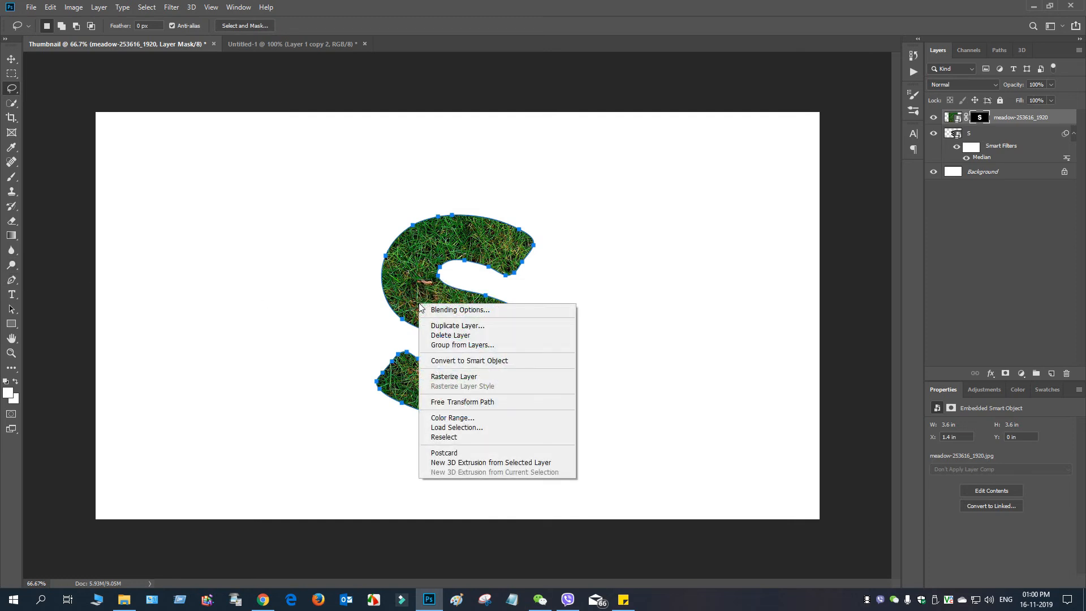
left_click(983, 120)
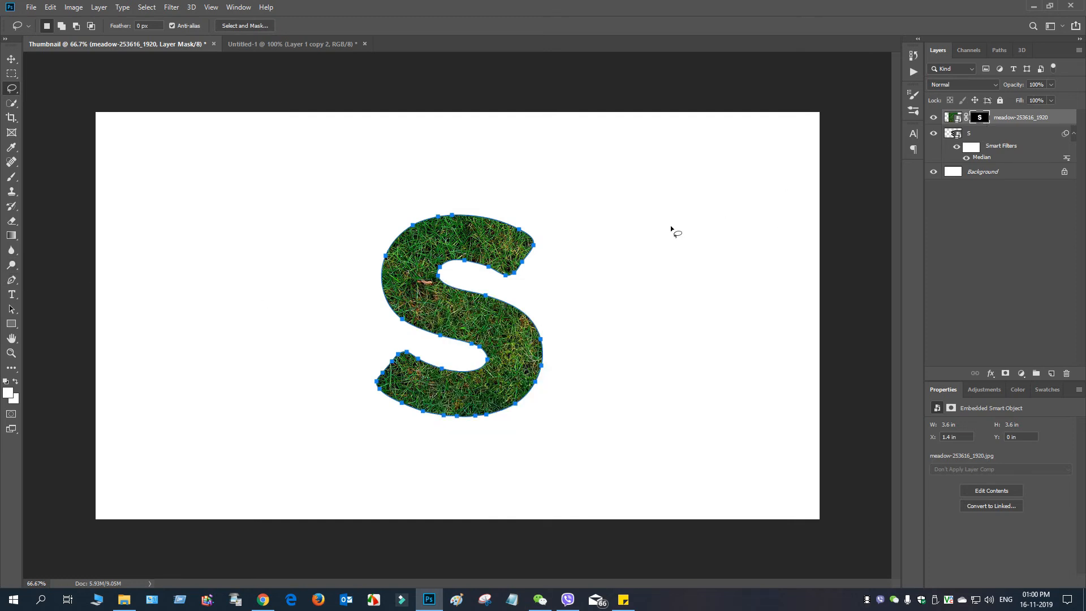
right_click(460, 312)
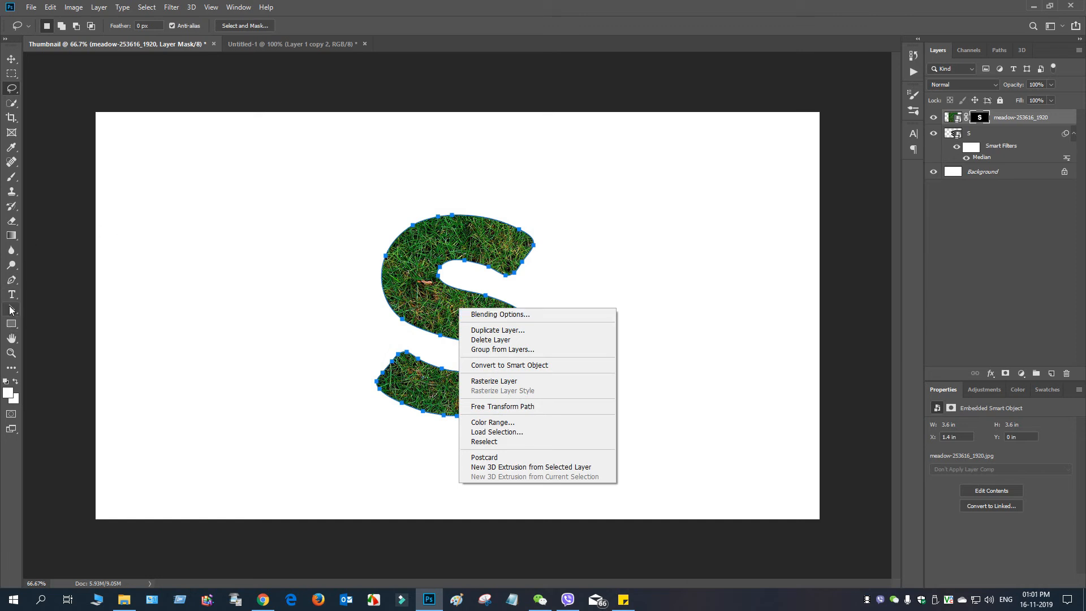
Step: Stroke the S work path on the meadow layer's mask with the Brush, leaving Simulate Pressure off
left_click(10, 283)
left_click(10, 281)
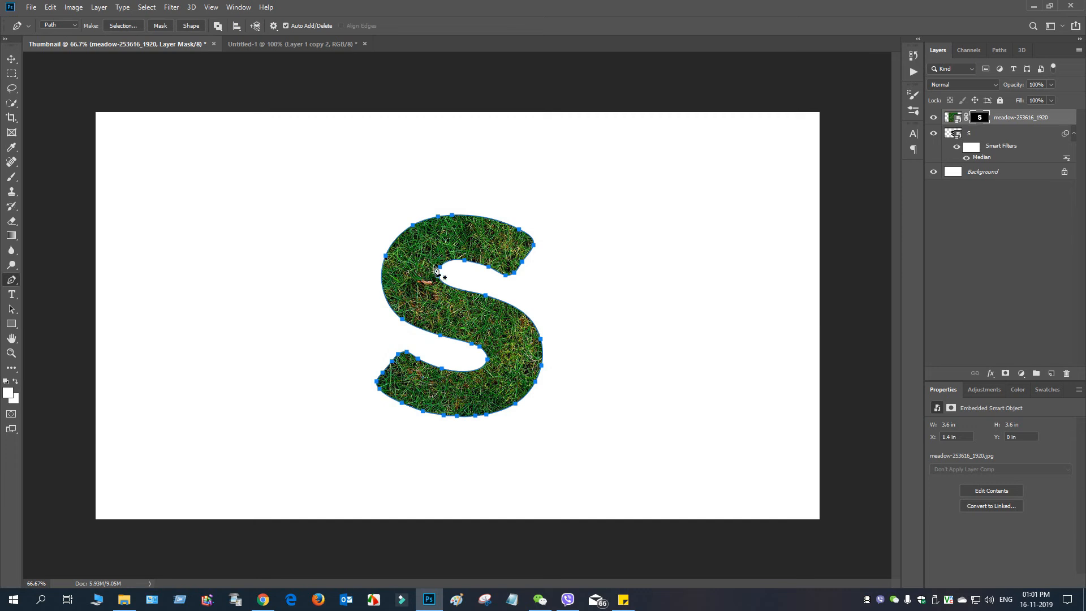
right_click(418, 265)
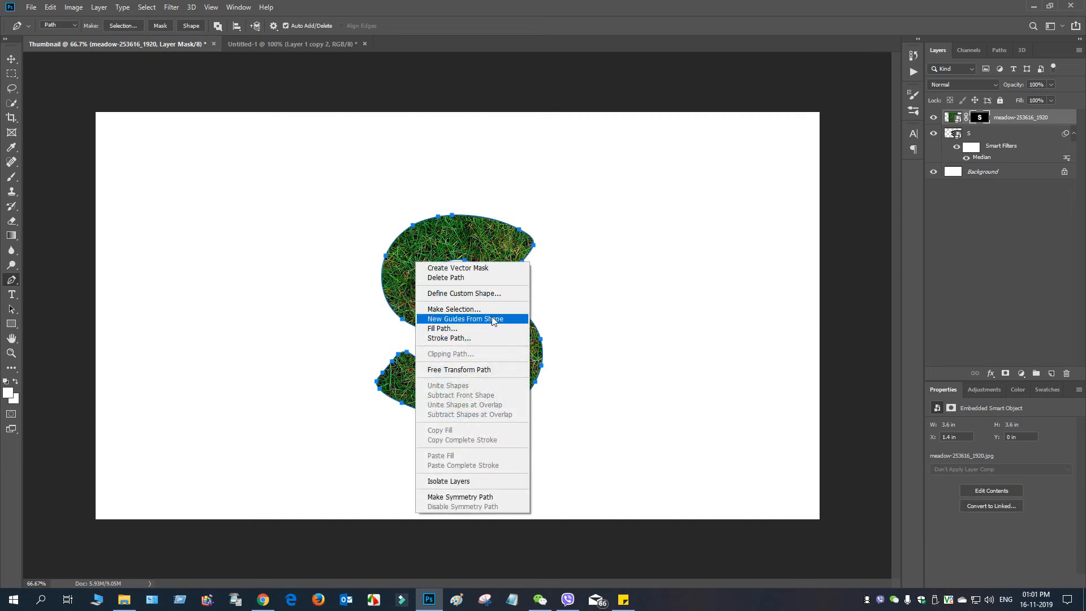
left_click(487, 339)
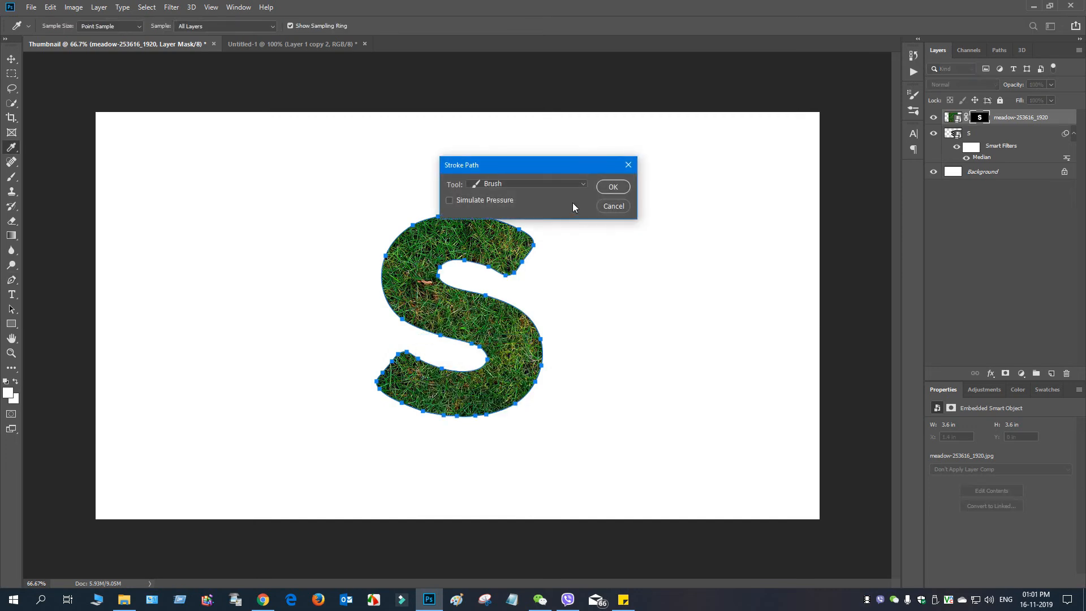
left_click(613, 187)
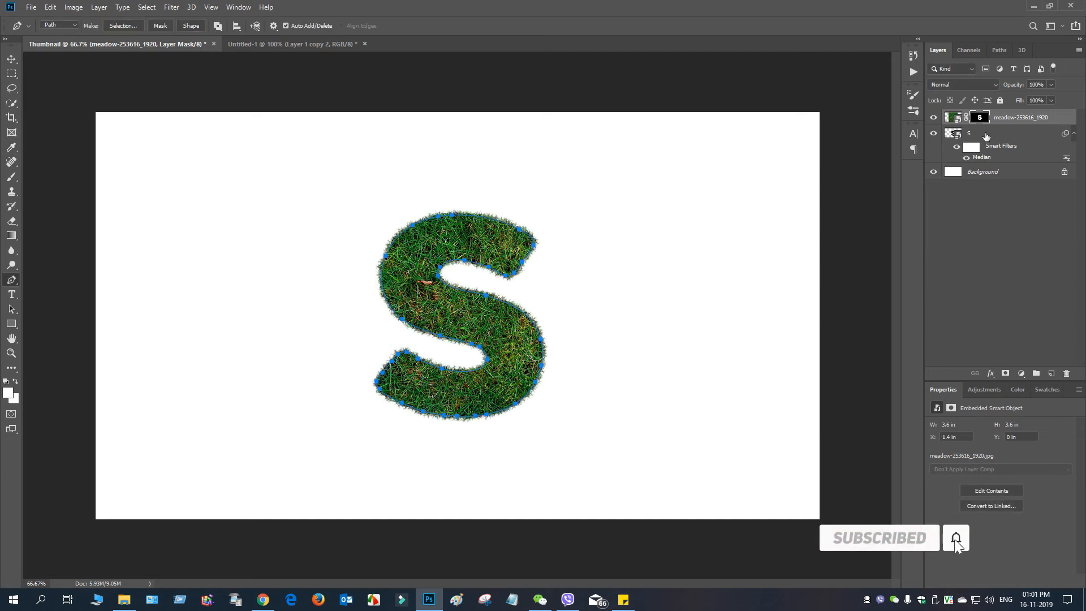
Step: Dismiss the S path from the canvas and make the meadow layer's image active instead of its mask
left_click(16, 59)
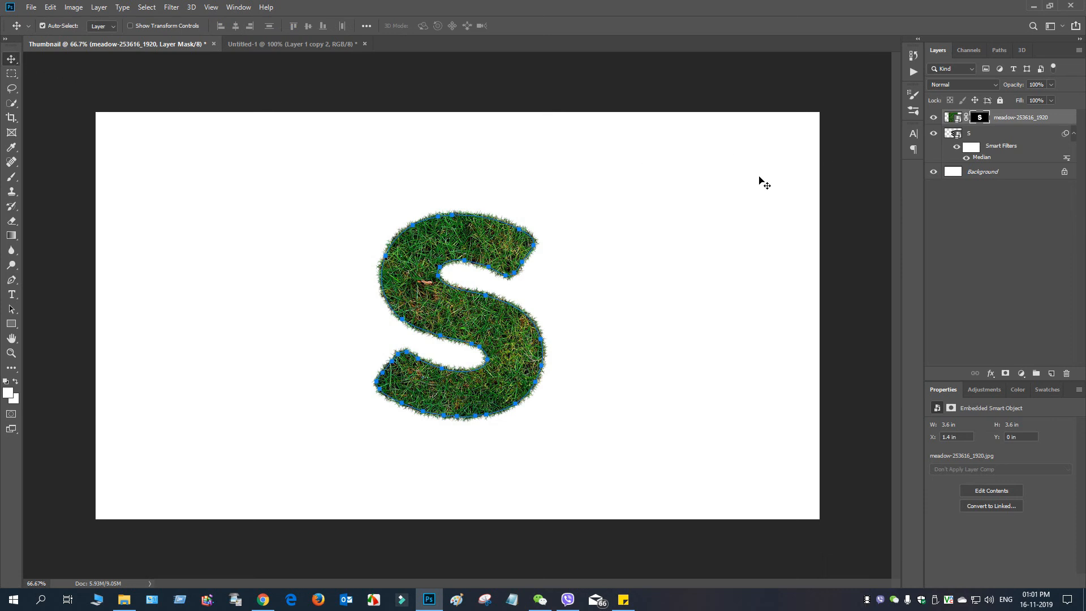
right_click(431, 227)
left_click(400, 254)
left_click(1066, 118)
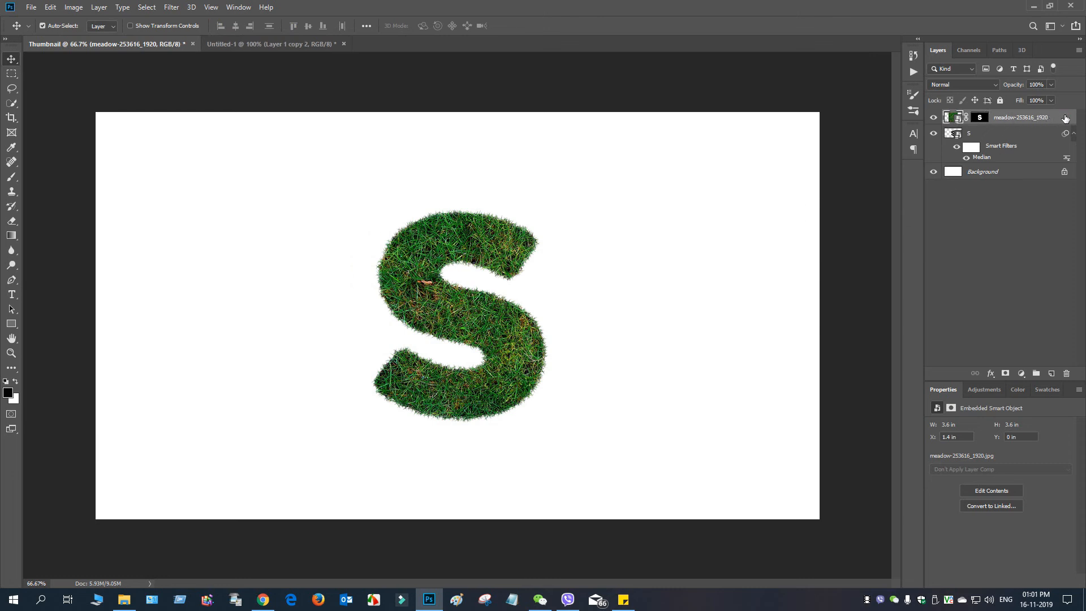
Step: Add Bevel & Emboss to the meadow layer with depth 3%, size 16 px, soften 1 px, highlight opacity 29% and shadow opacity 96%
double_click(1066, 118)
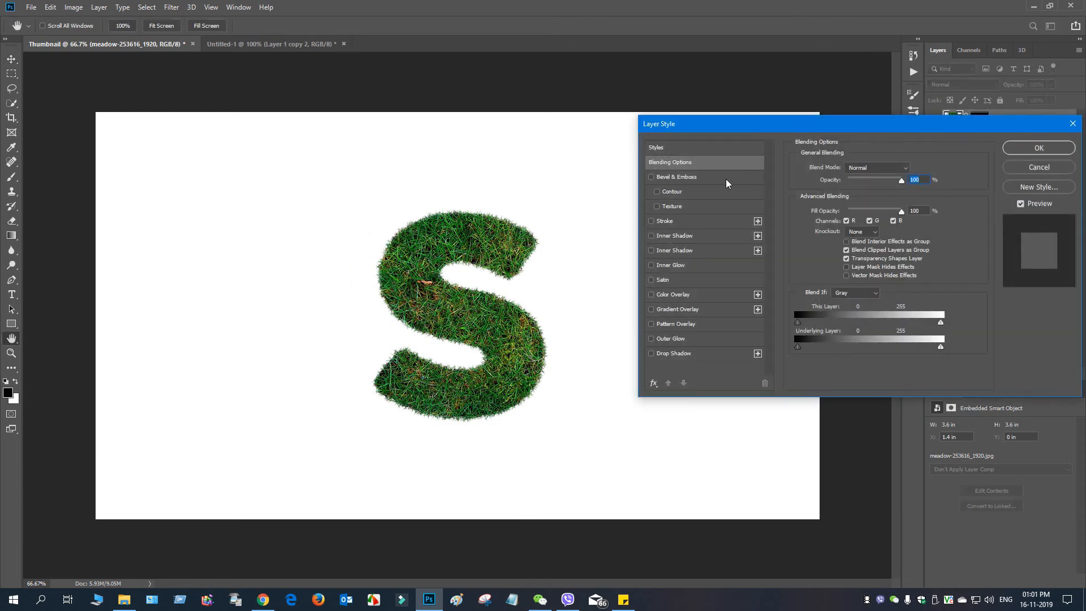
left_click(651, 177)
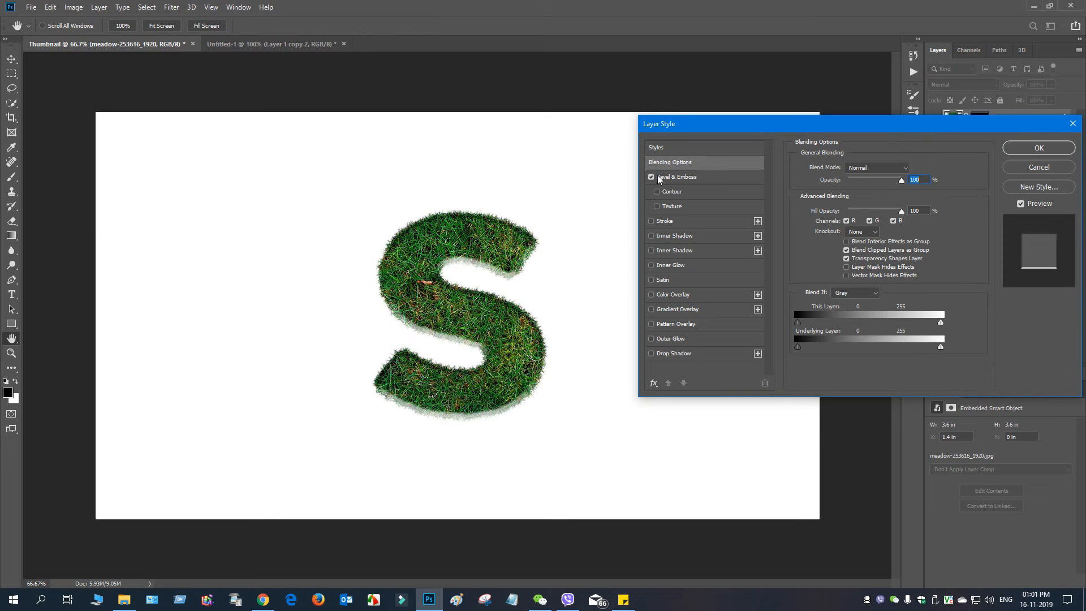
left_click(719, 176)
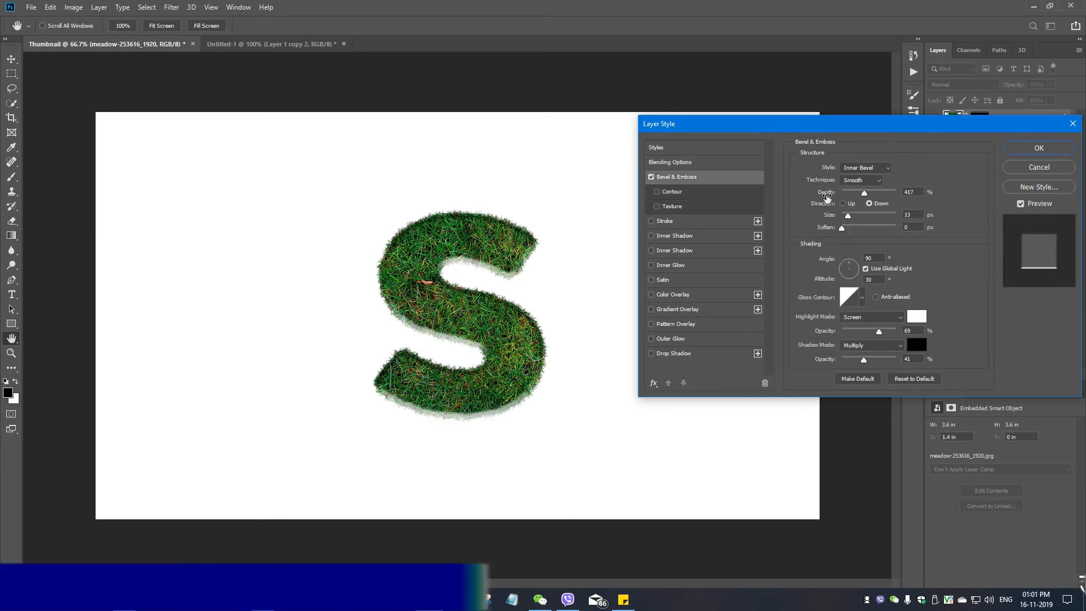
left_click_drag(866, 195, 830, 193)
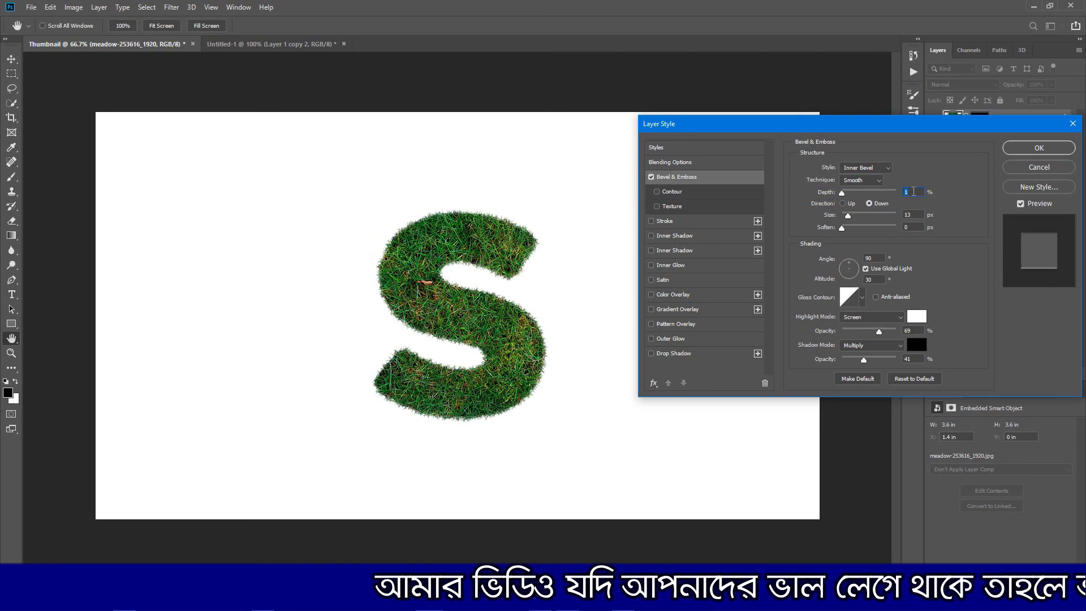
key("Up")
key("Up")
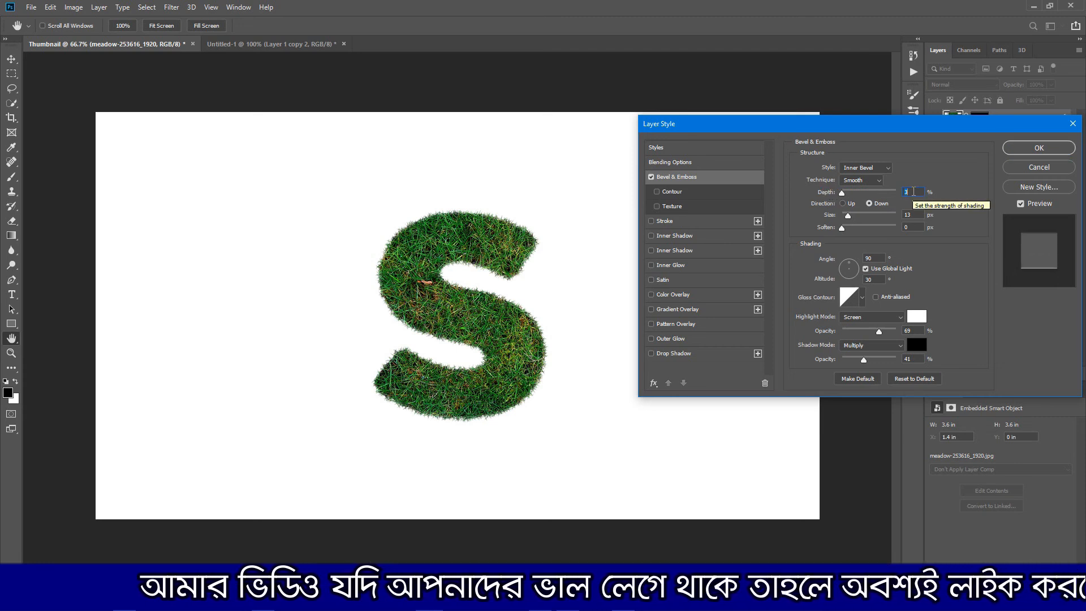
mouse_move(848, 216)
left_mouse_down()
mouse_move(897, 218)
mouse_move(849, 218)
mouse_move(845, 228)
left_mouse_up()
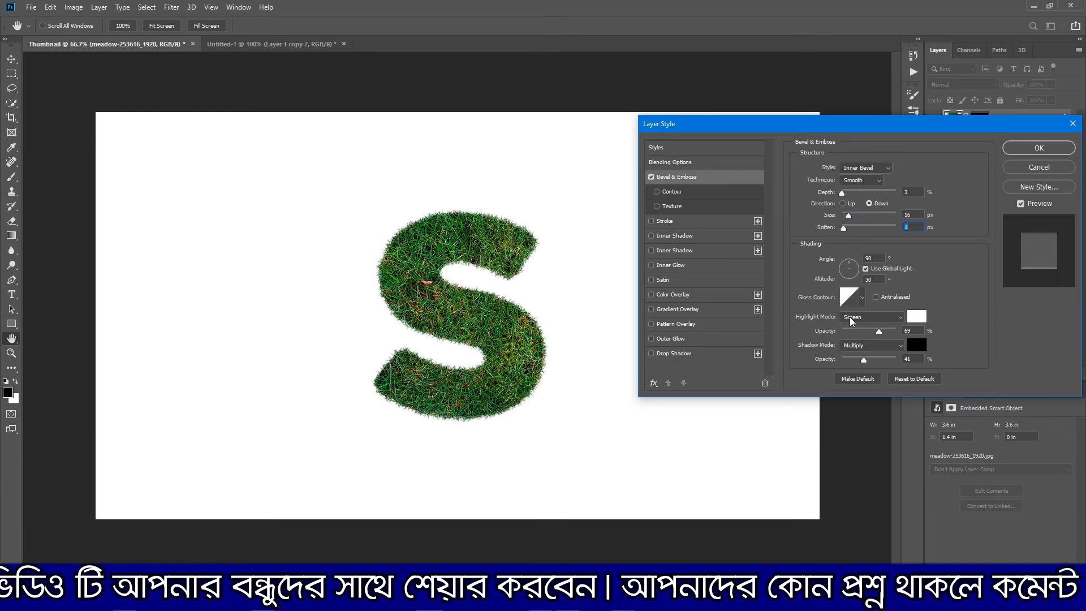
left_click_drag(877, 332, 894, 362)
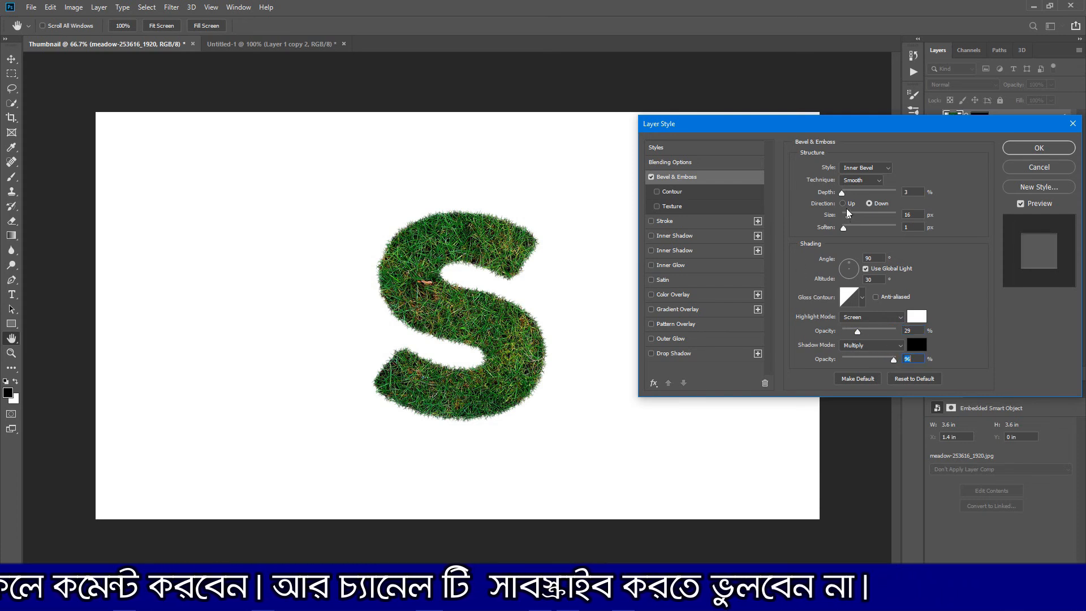
Step: Try the Outer Bevel style on the meadow layer's bevel, and return it to Inner Bevel
left_click(880, 168)
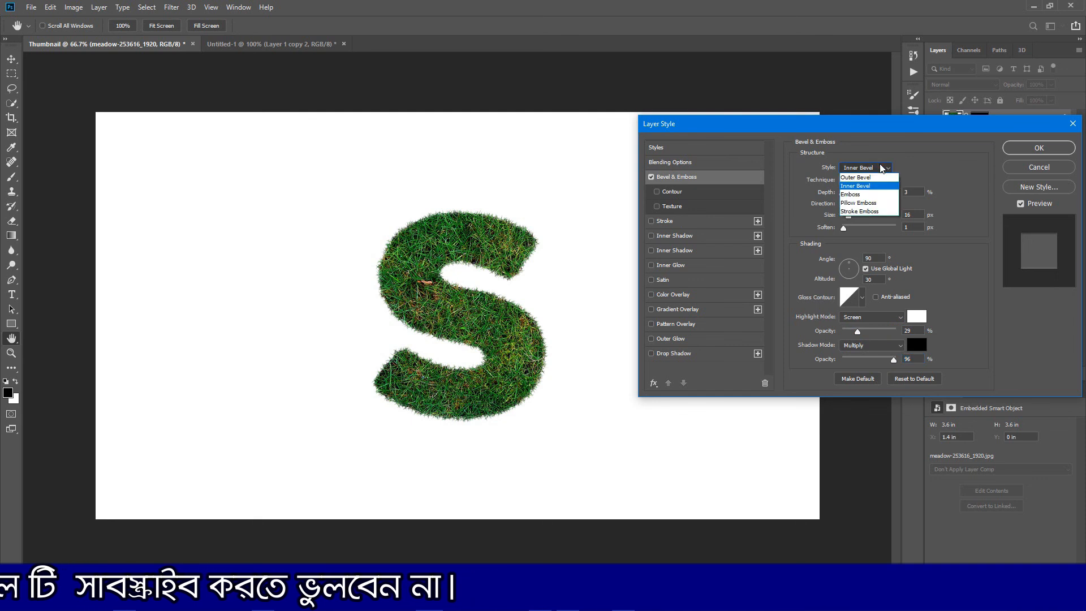
left_click(868, 179)
left_click(875, 168)
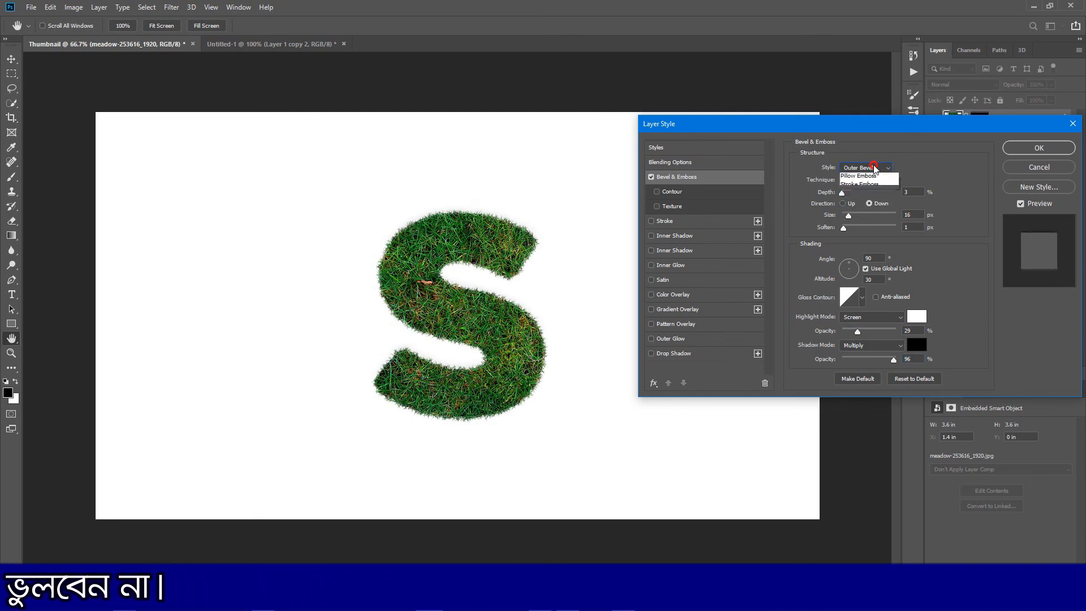
left_click(861, 186)
Step: Set the bevel's depth to 1%, direction to Up and size to 109 px, and increase its softening slightly
left_click_drag(842, 195, 838, 197)
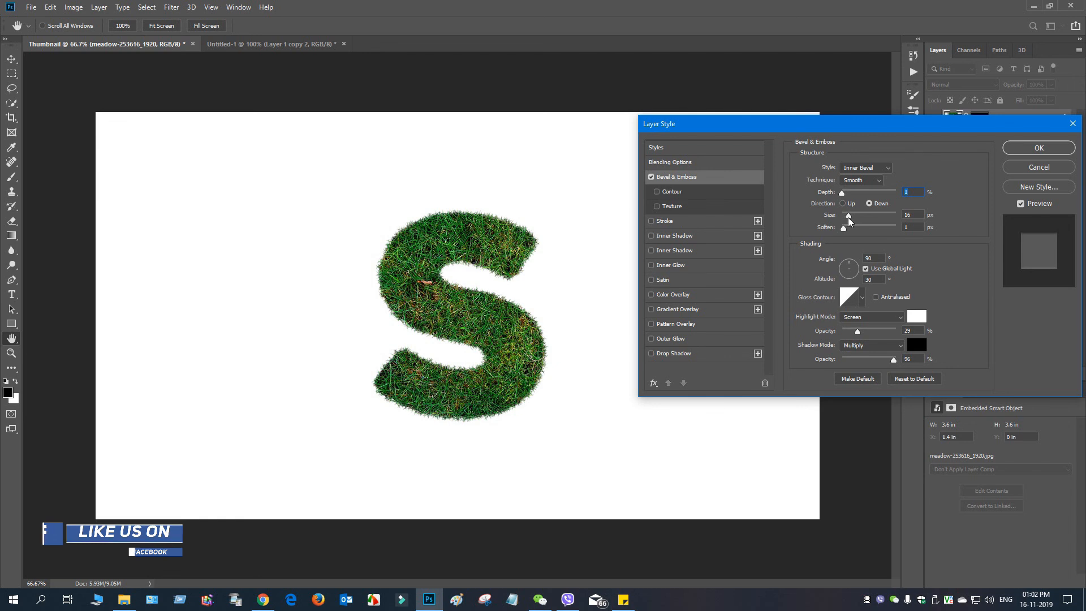
left_click(842, 205)
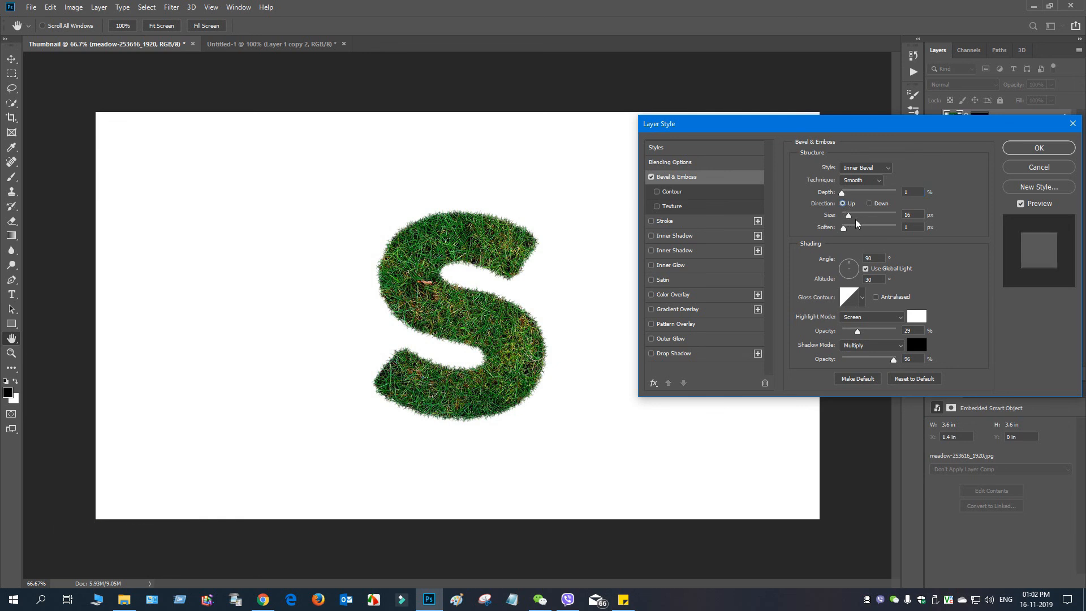
mouse_move(849, 216)
left_mouse_down()
mouse_move(870, 216)
mouse_move(846, 226)
left_mouse_up()
Step: Add a Drop Shadow with about 46% opacity, 9 px distance and 3 px size, and apply the layer style
left_click(651, 354)
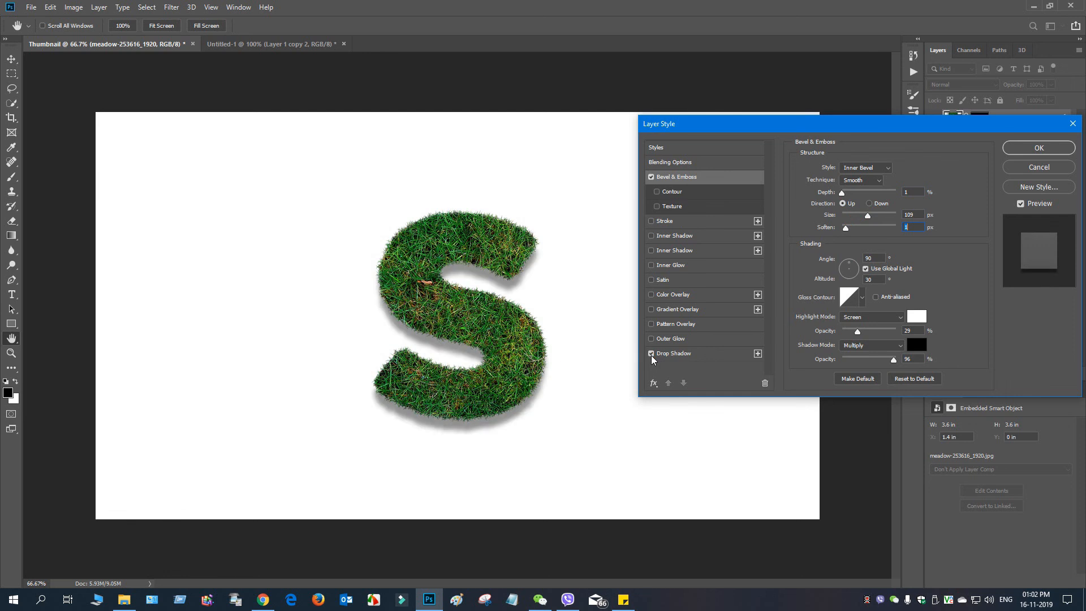
left_click(680, 353)
left_click_drag(860, 186, 843, 221)
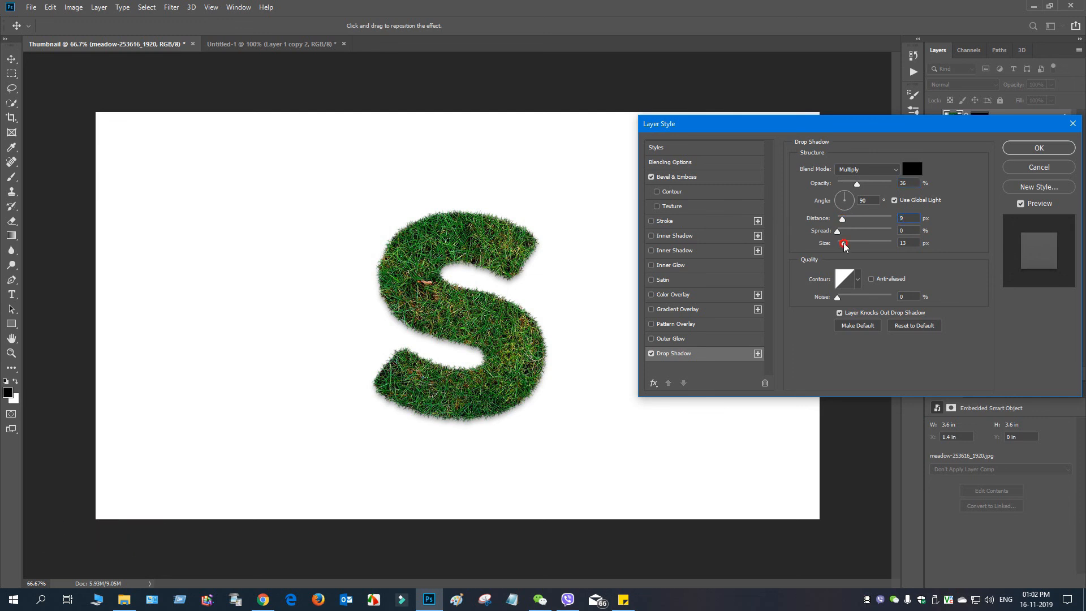
left_click_drag(844, 246, 841, 246)
mouse_move(857, 184)
left_mouse_down()
mouse_move(874, 185)
mouse_move(864, 185)
left_mouse_up()
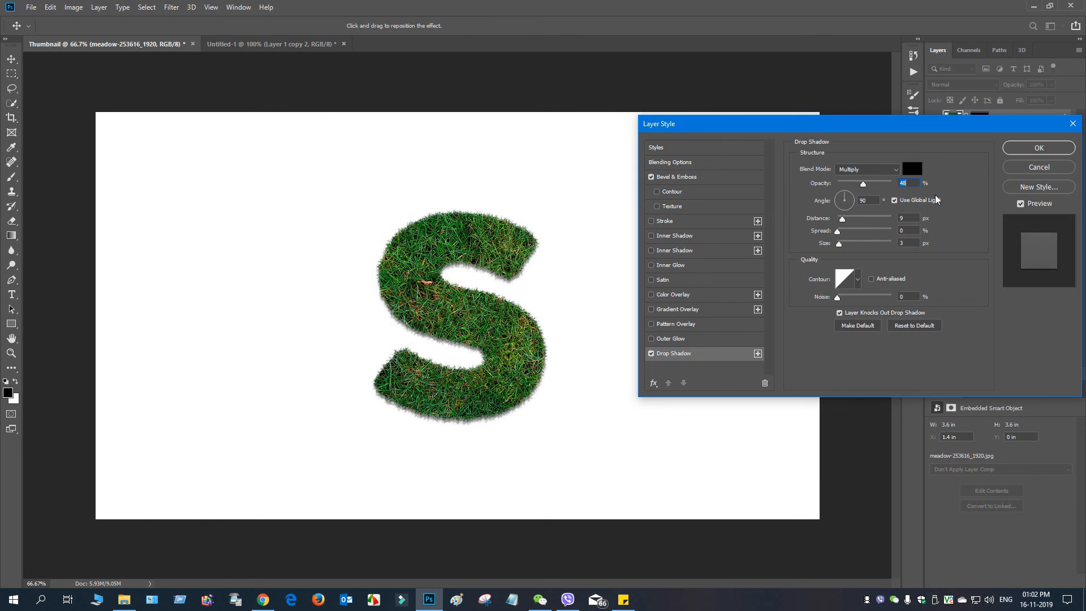
left_click(1033, 149)
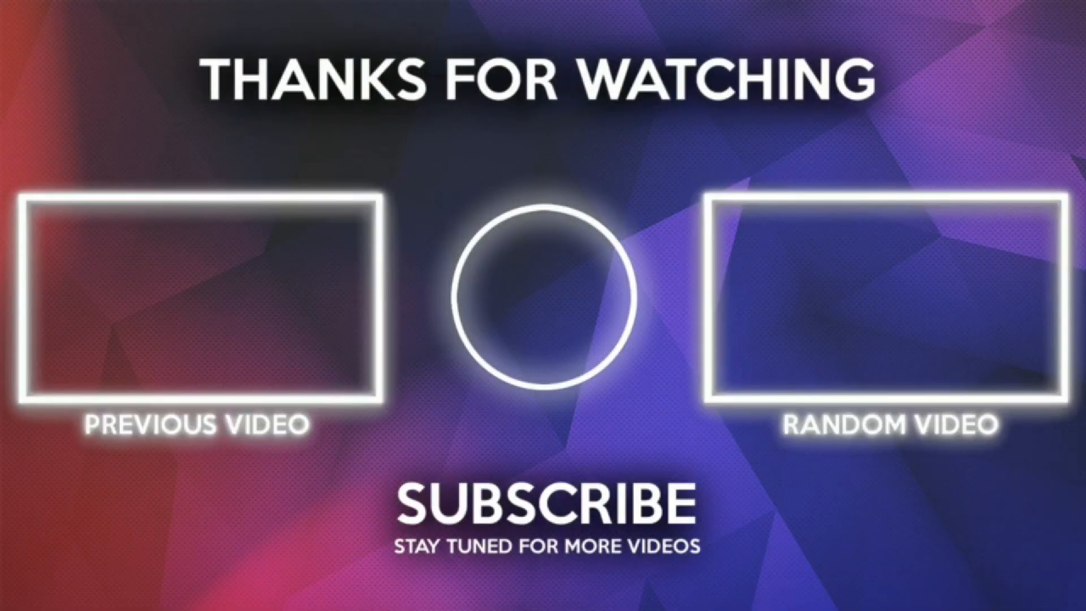